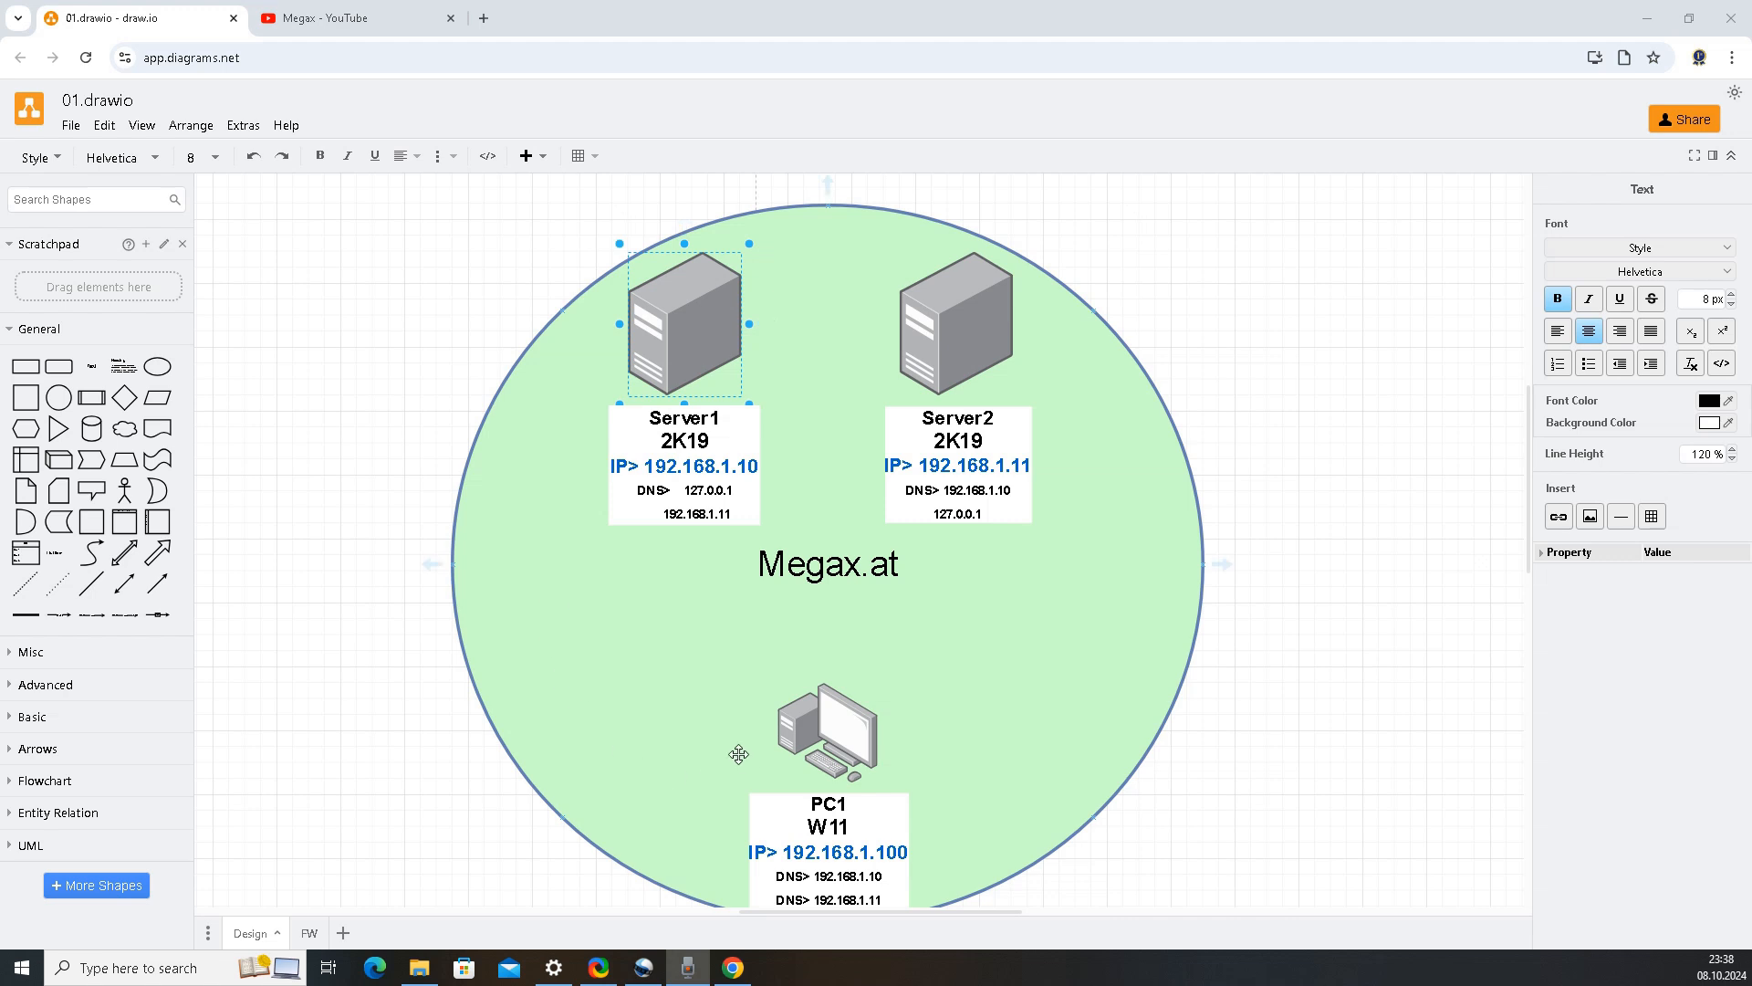
# Point out Server2 and Server1 in the Megax.at diagram, then switch to the Megax YouTube channel
pyautogui.click(926, 357)
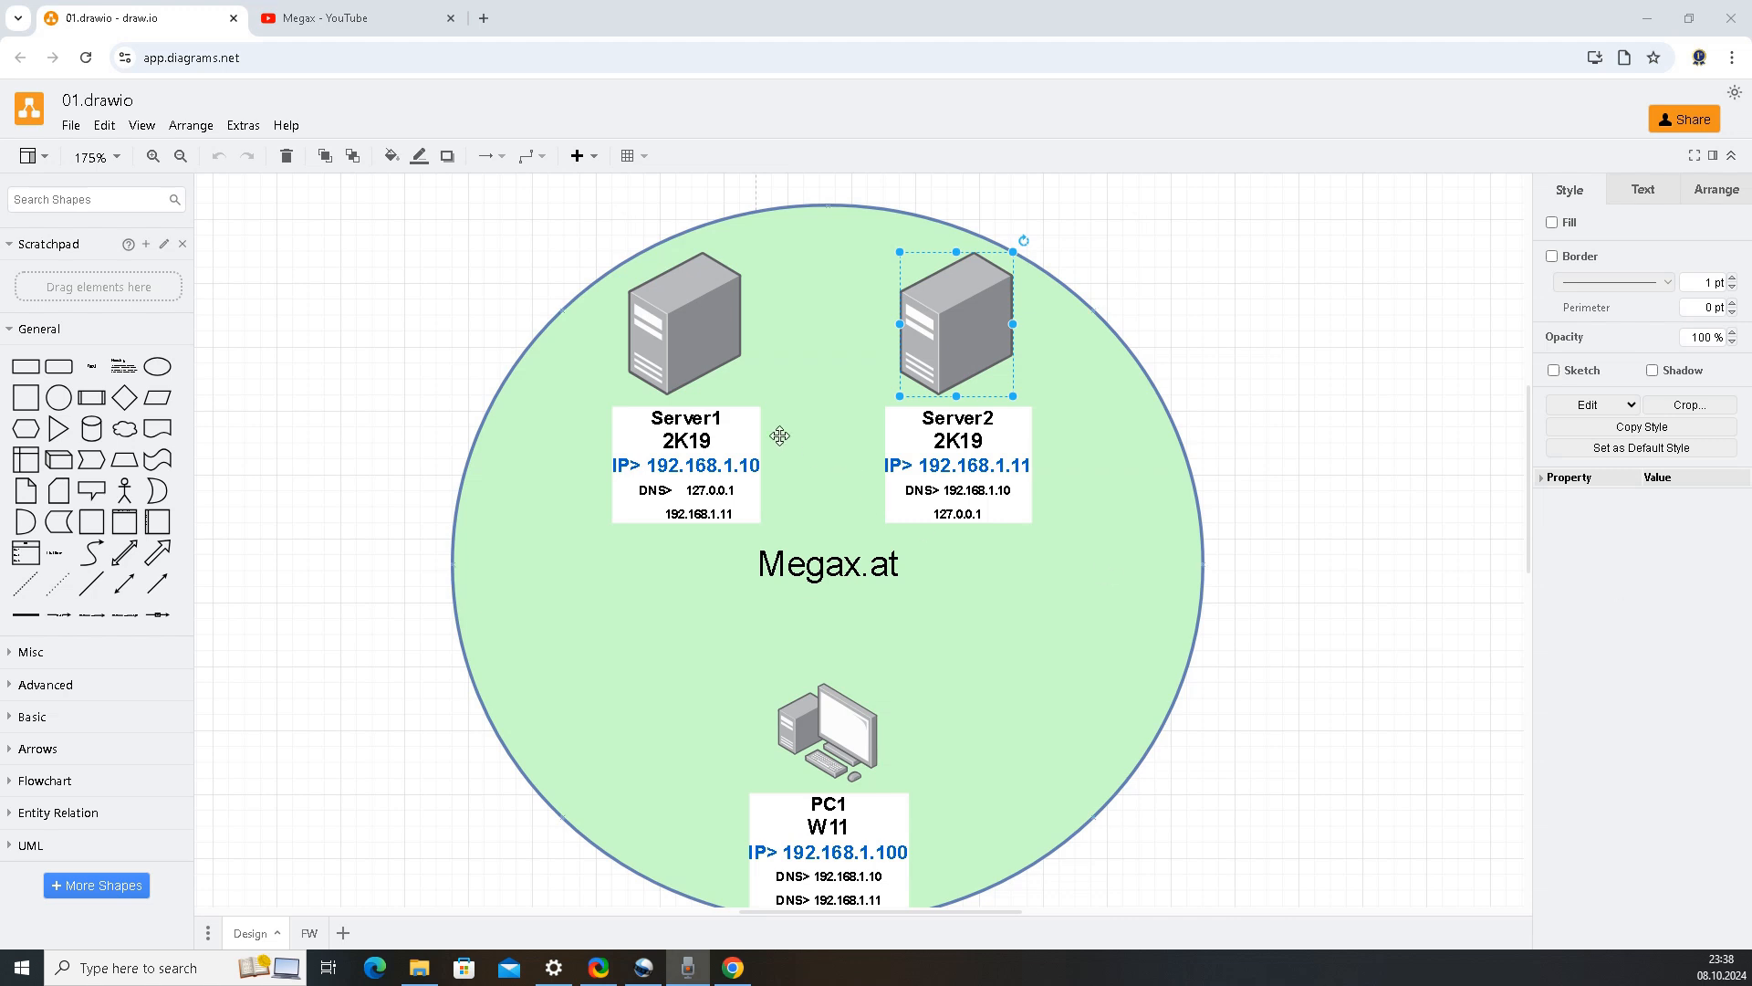
pyautogui.click(678, 370)
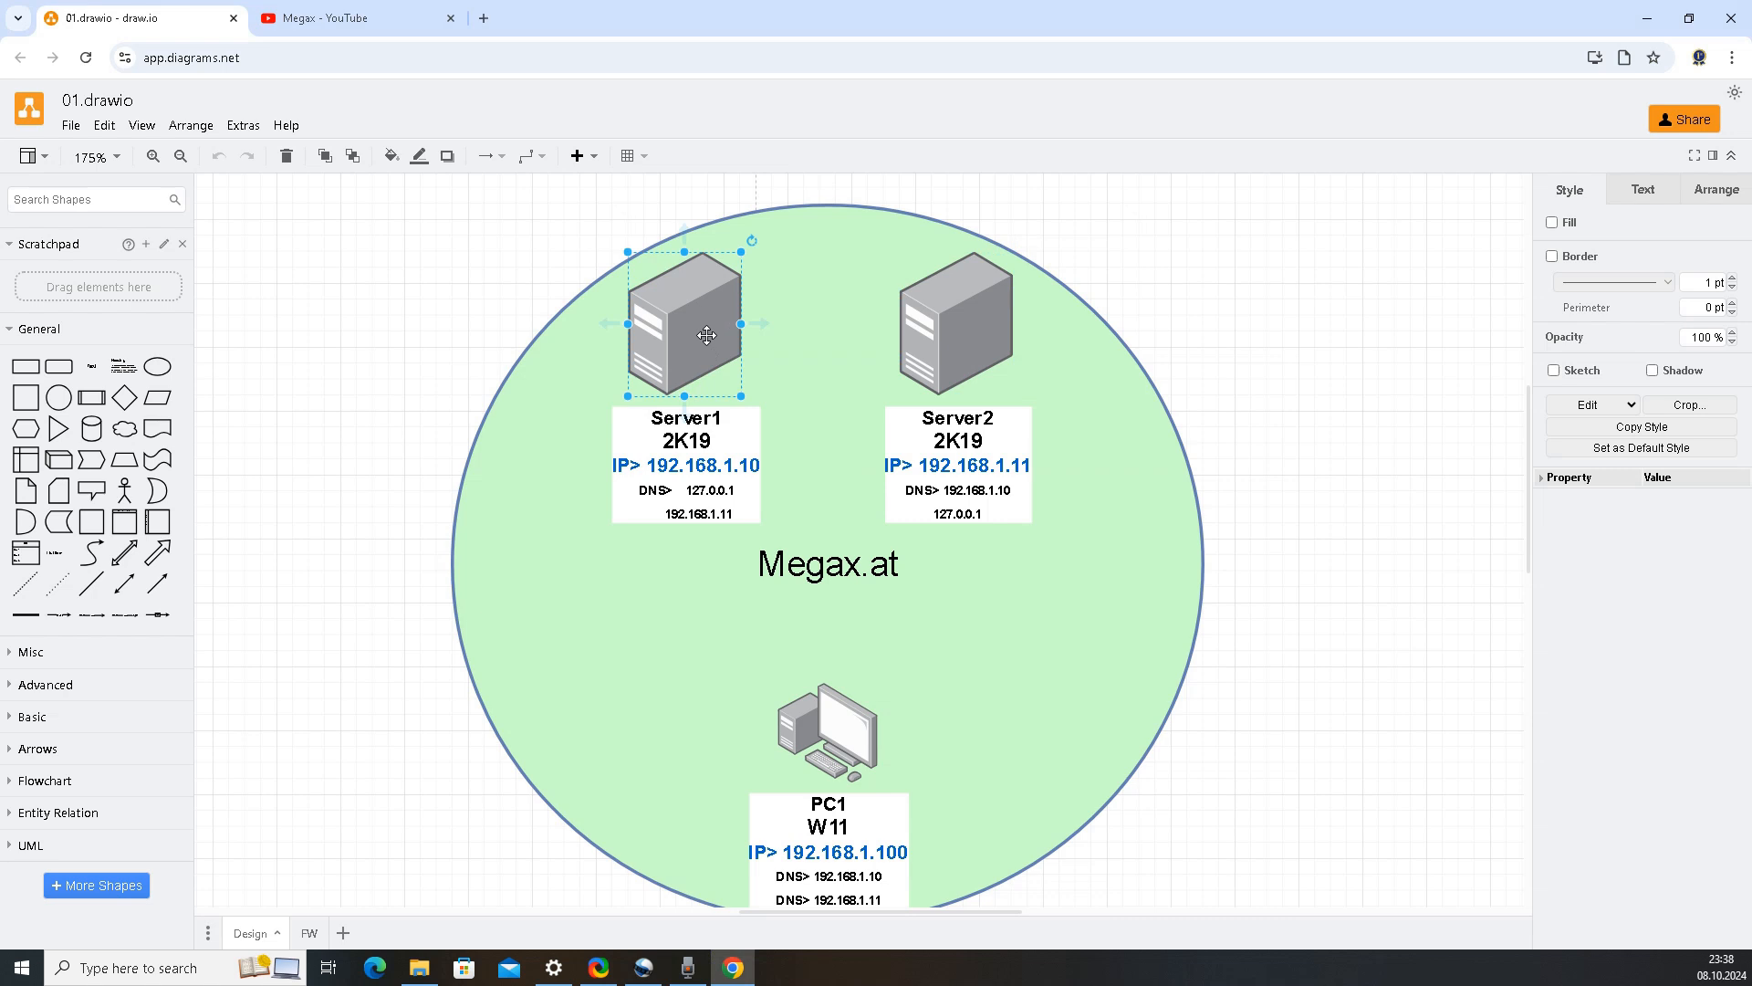
pyautogui.click(969, 354)
pyautogui.click(398, 22)
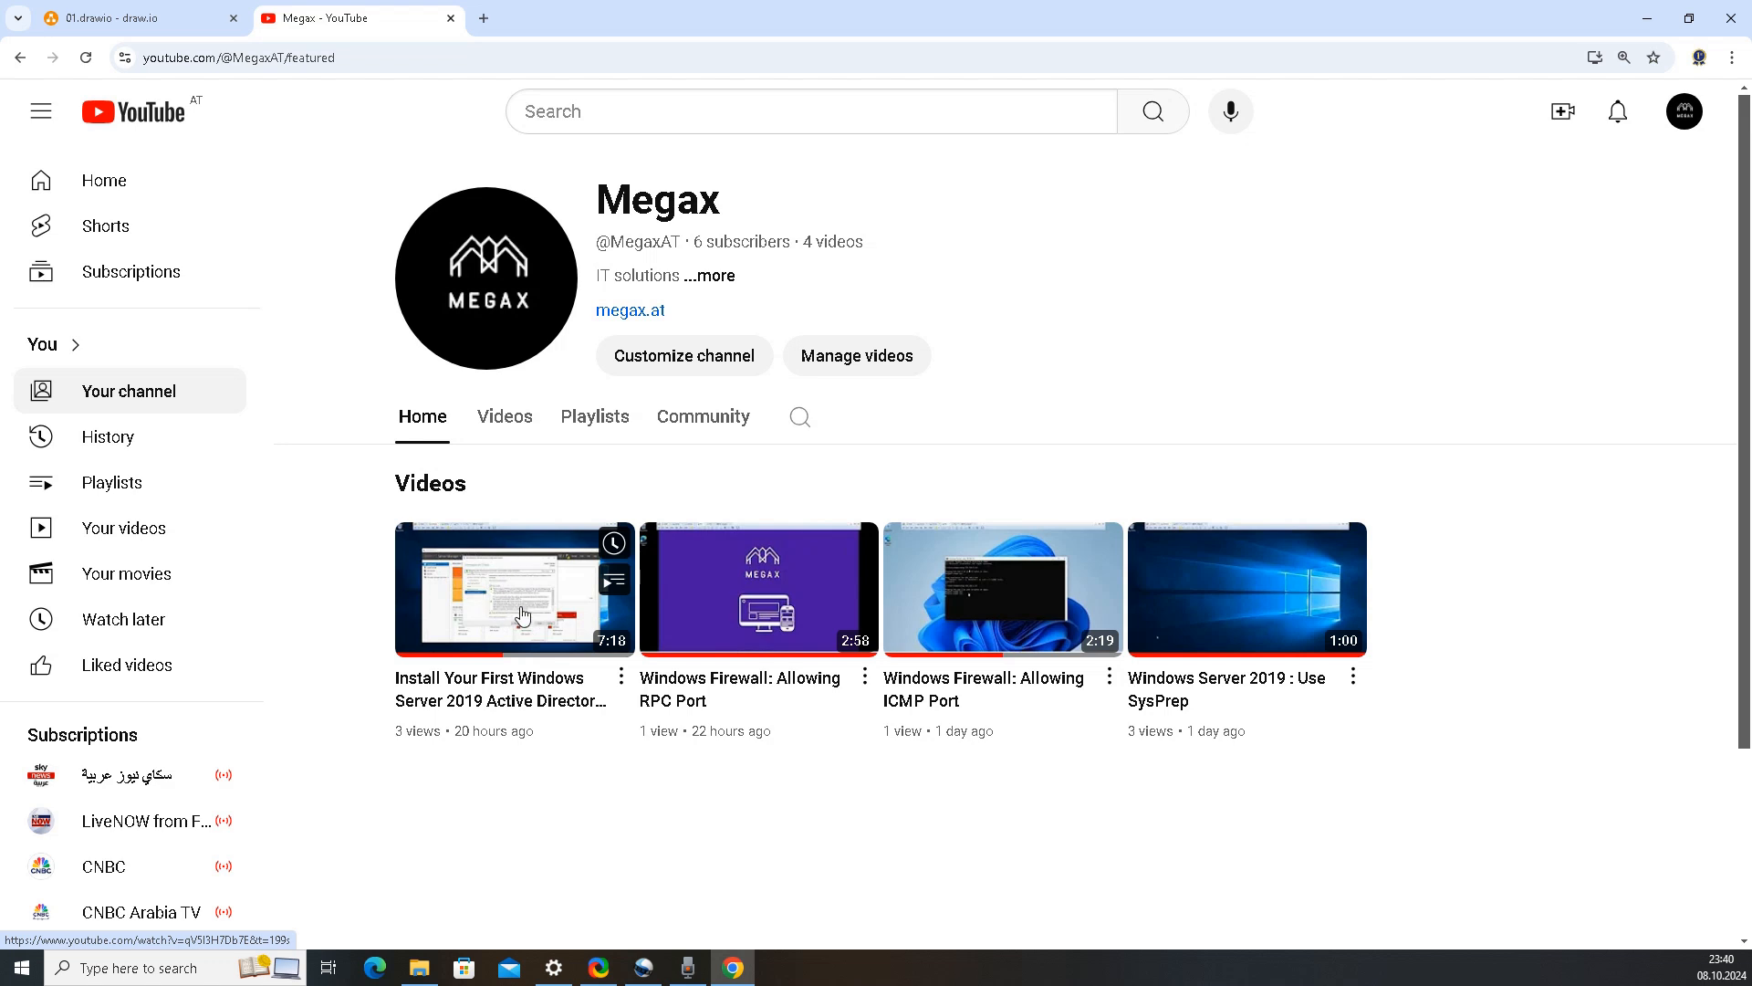
# Return from YouTube to the 01.drawio network diagram tab
pyautogui.click(177, 8)
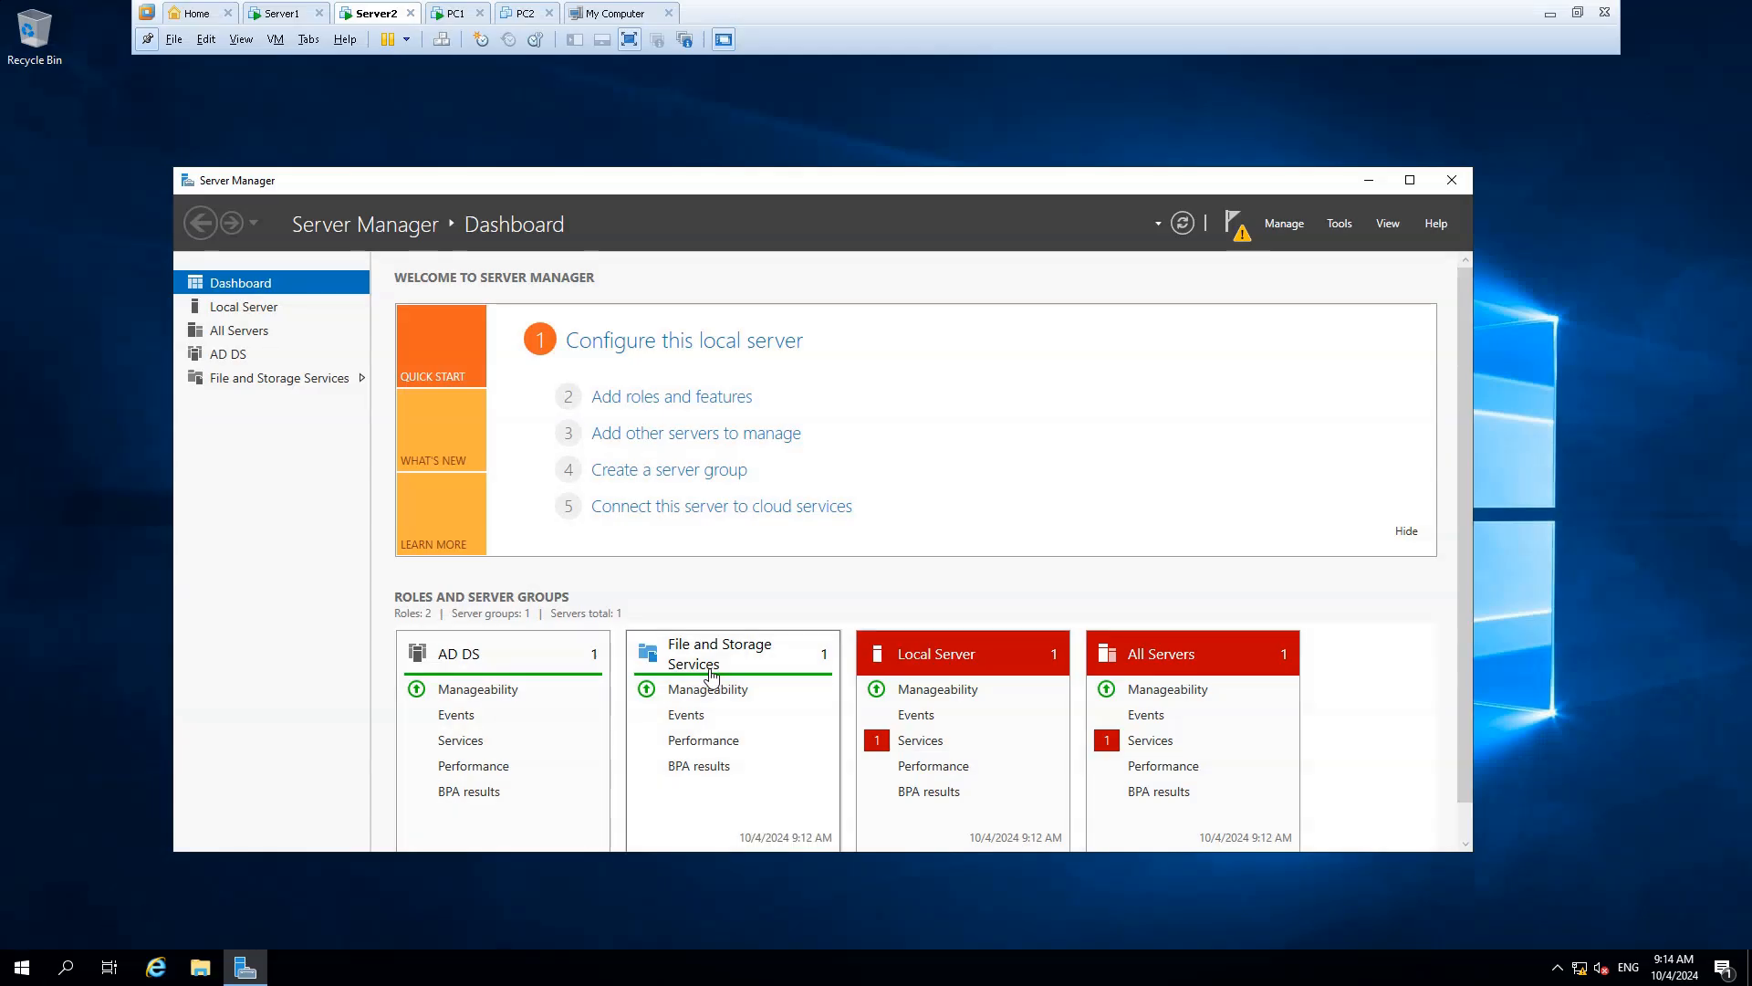
# Launch the AD DS configuration wizard from the post-deployment notification to promote this server
pyautogui.click(1236, 226)
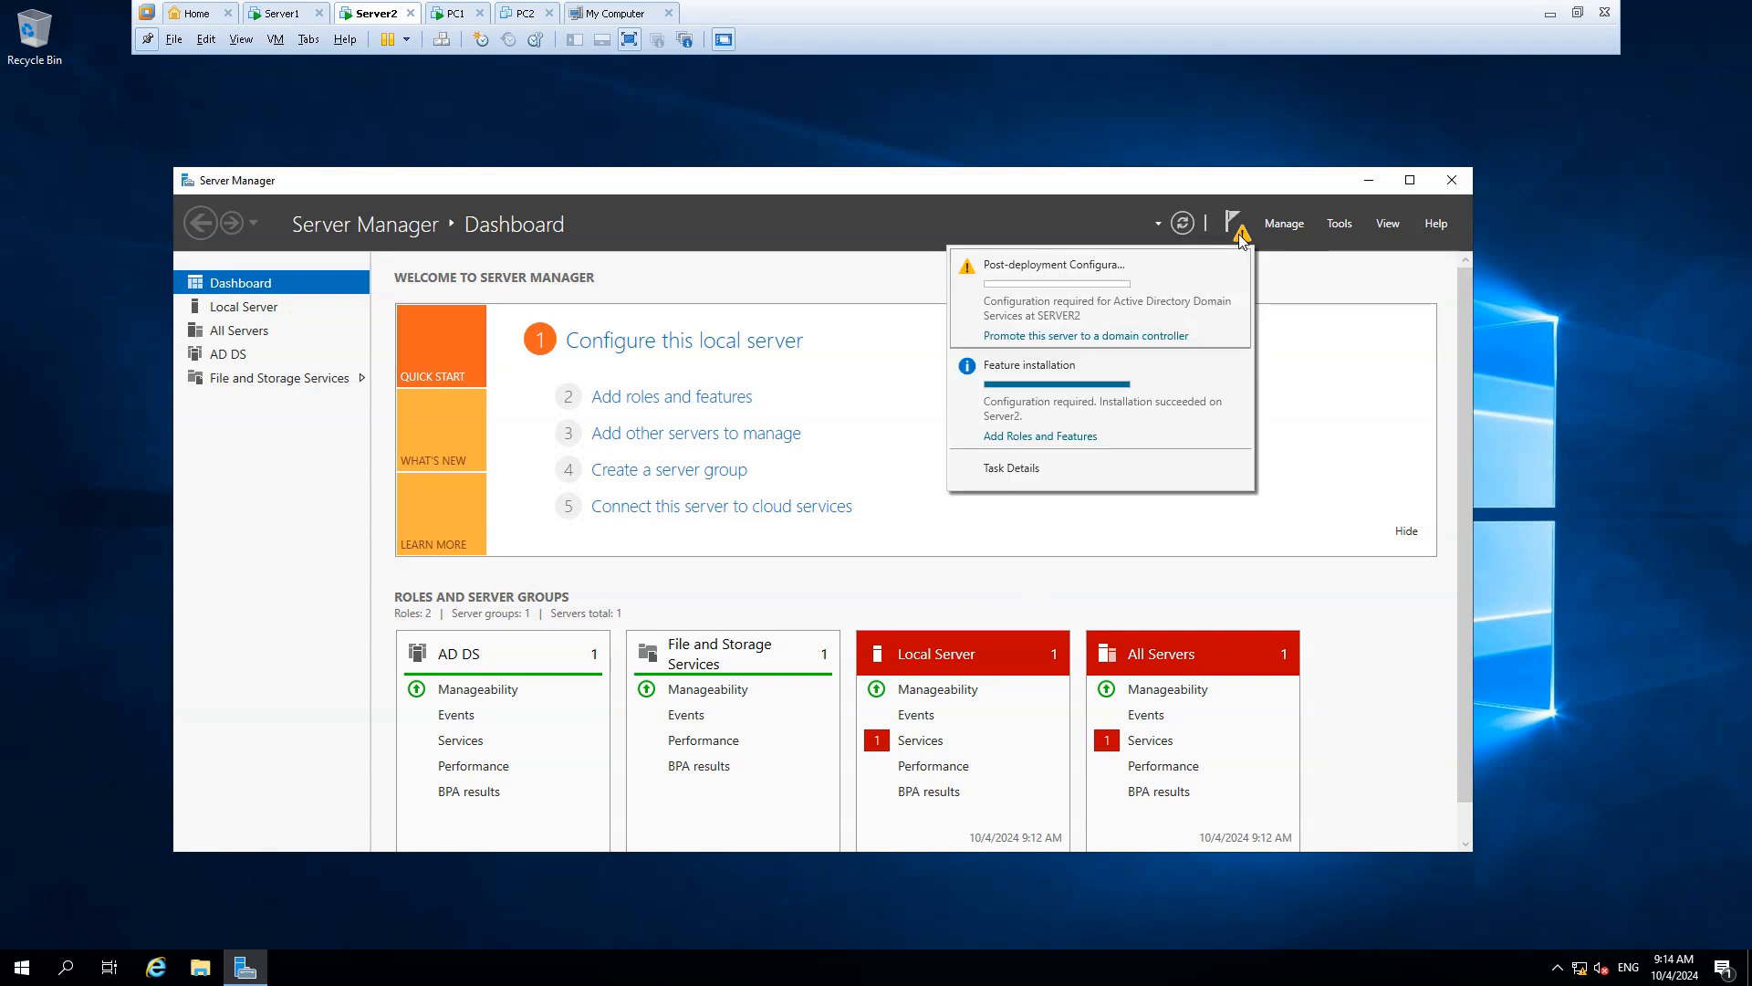
pyautogui.click(1178, 336)
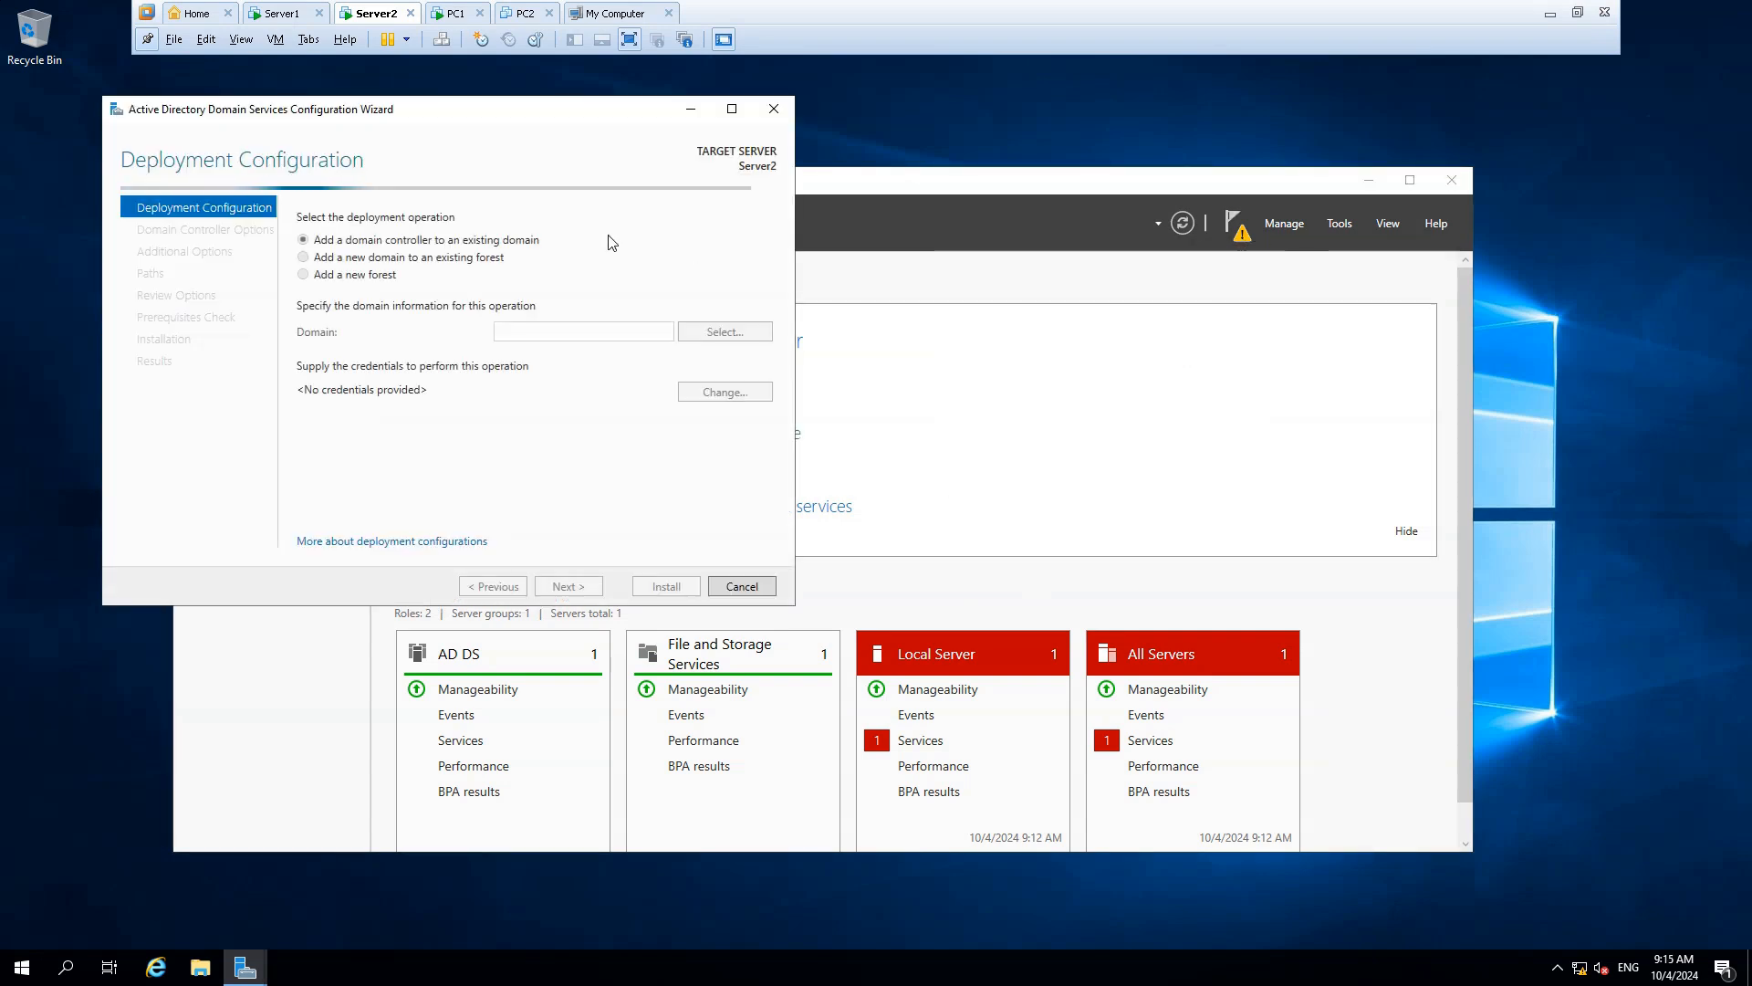
pyautogui.moveTo(433, 117); pyautogui.dragTo(736, 182)
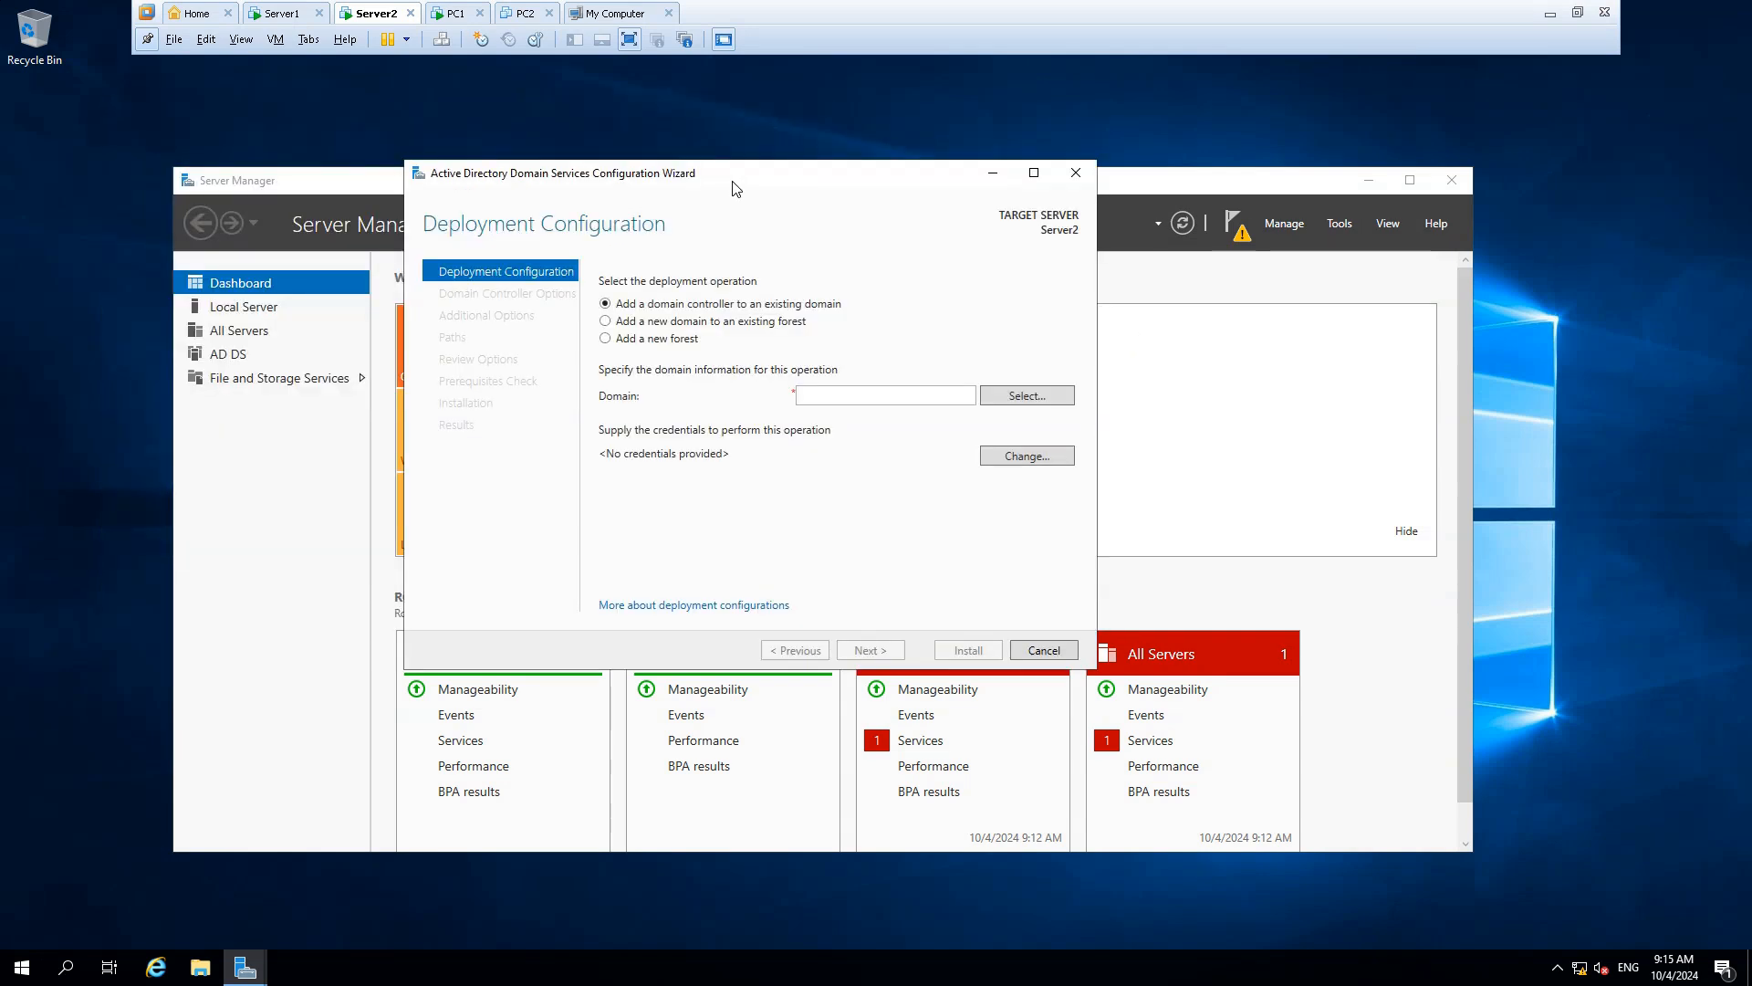
pyautogui.click(632, 341)
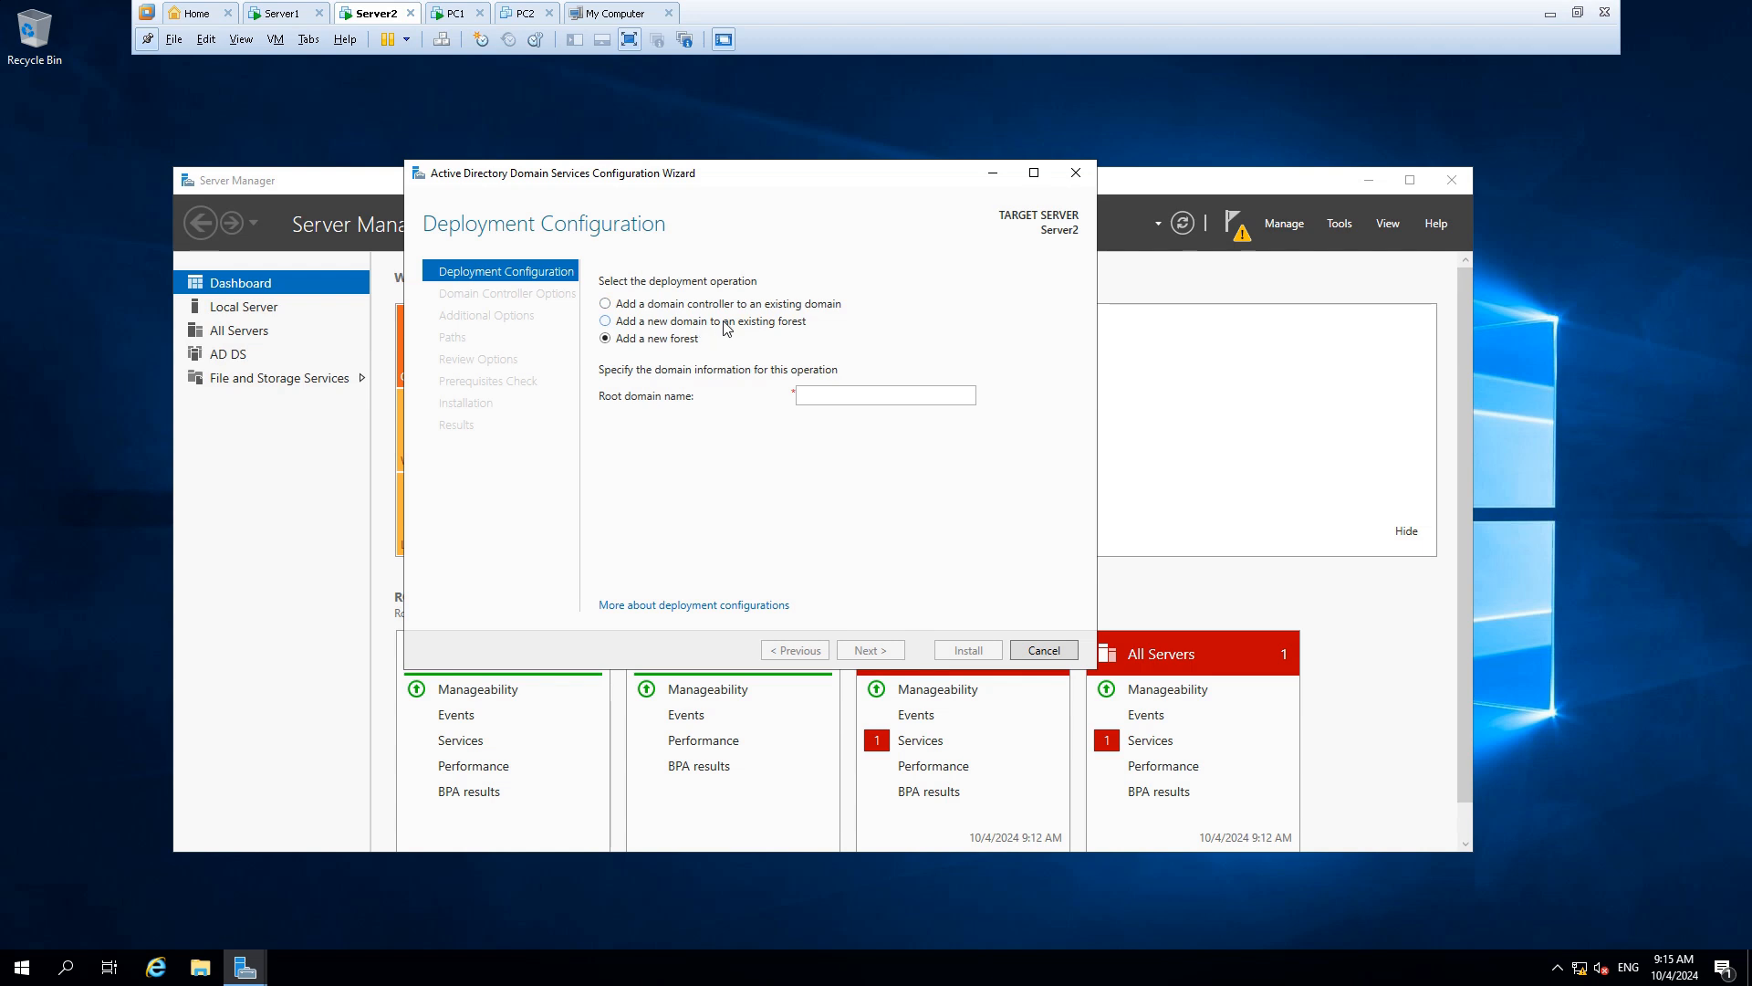
# Choose to add a domain controller to the existing domain megax.at
pyautogui.click(695, 307)
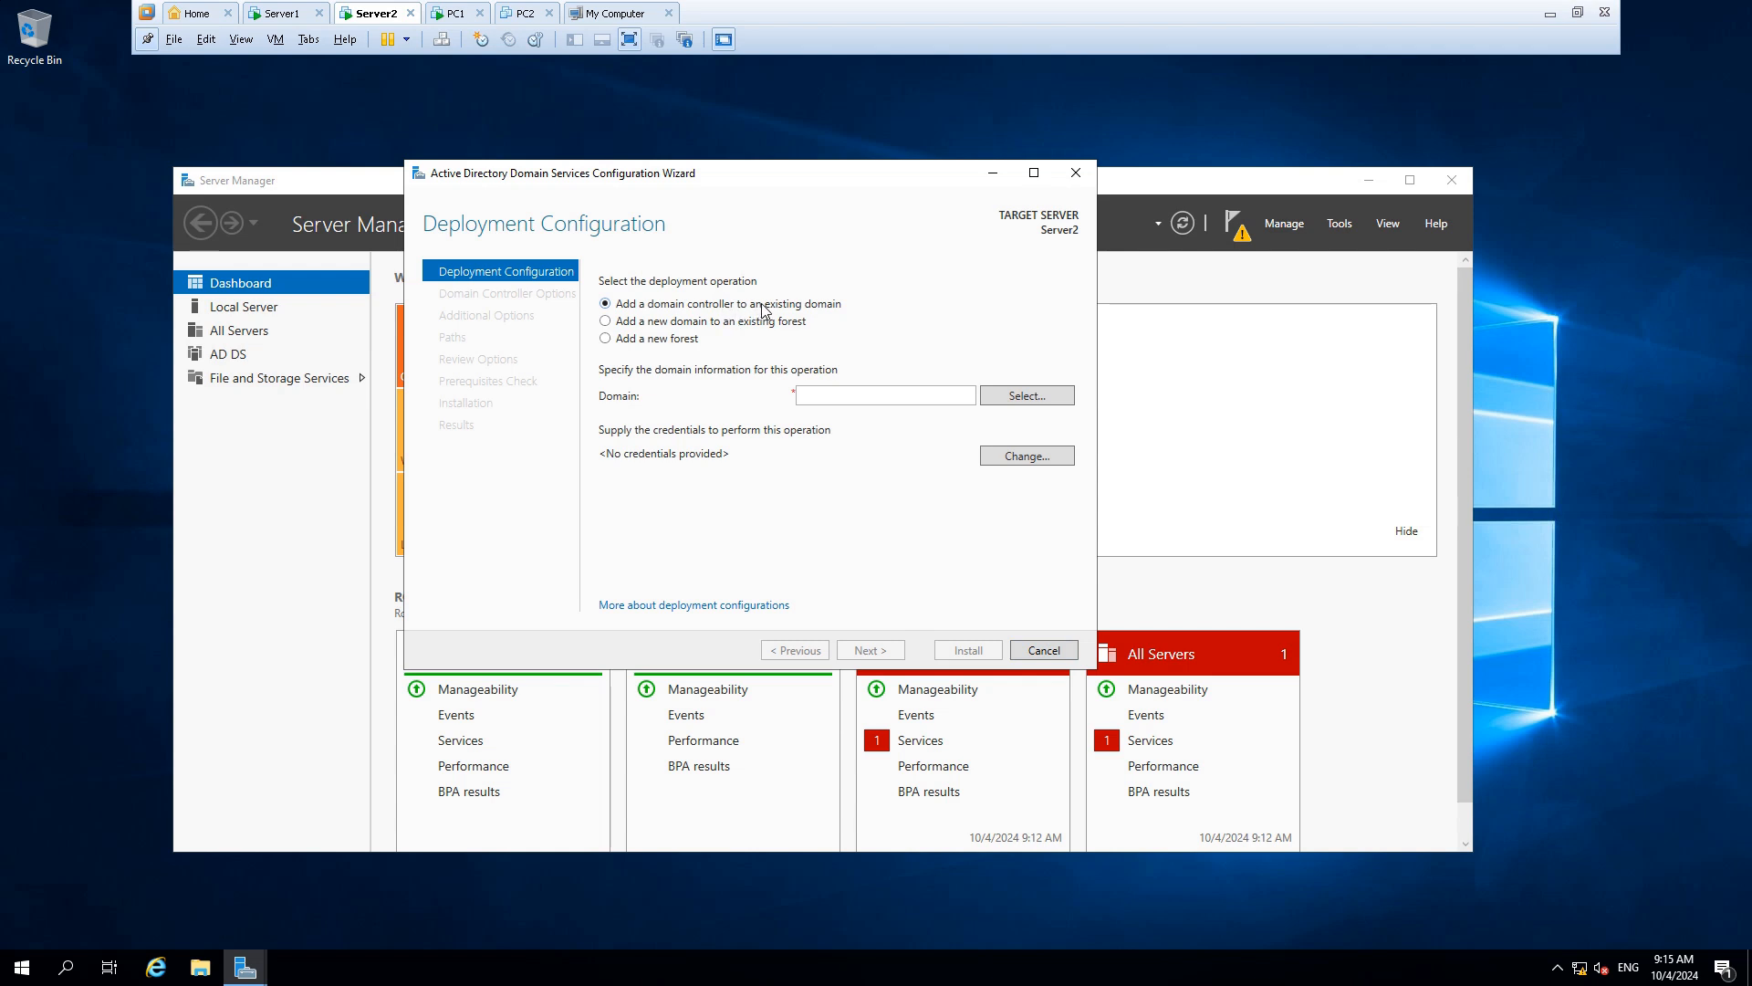
pyautogui.click(934, 403)
pyautogui.write('megax.at')
# Enter the MEGAX domain administrator user name and password as the deployment credentials
pyautogui.click(1022, 456)
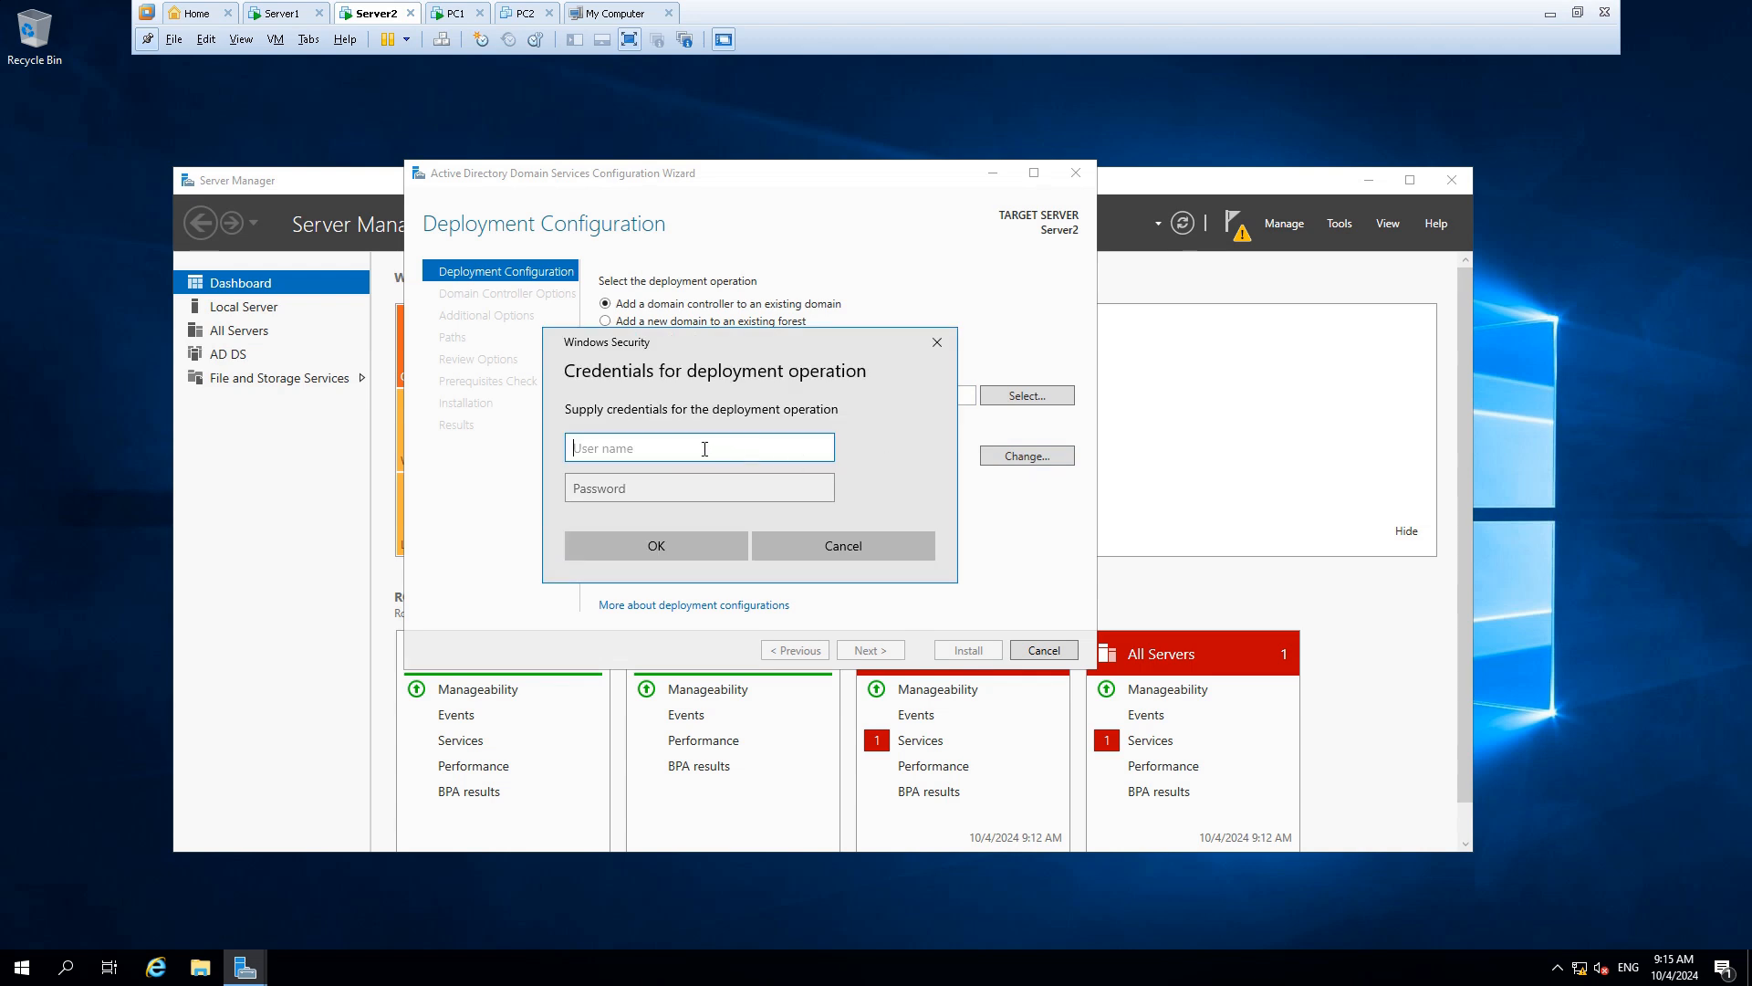
pyautogui.write('megax')
pyautogui.hotkey('alt', 'shift')
pyautogui.write('\\administrator')
pyautogui.press('Tab')
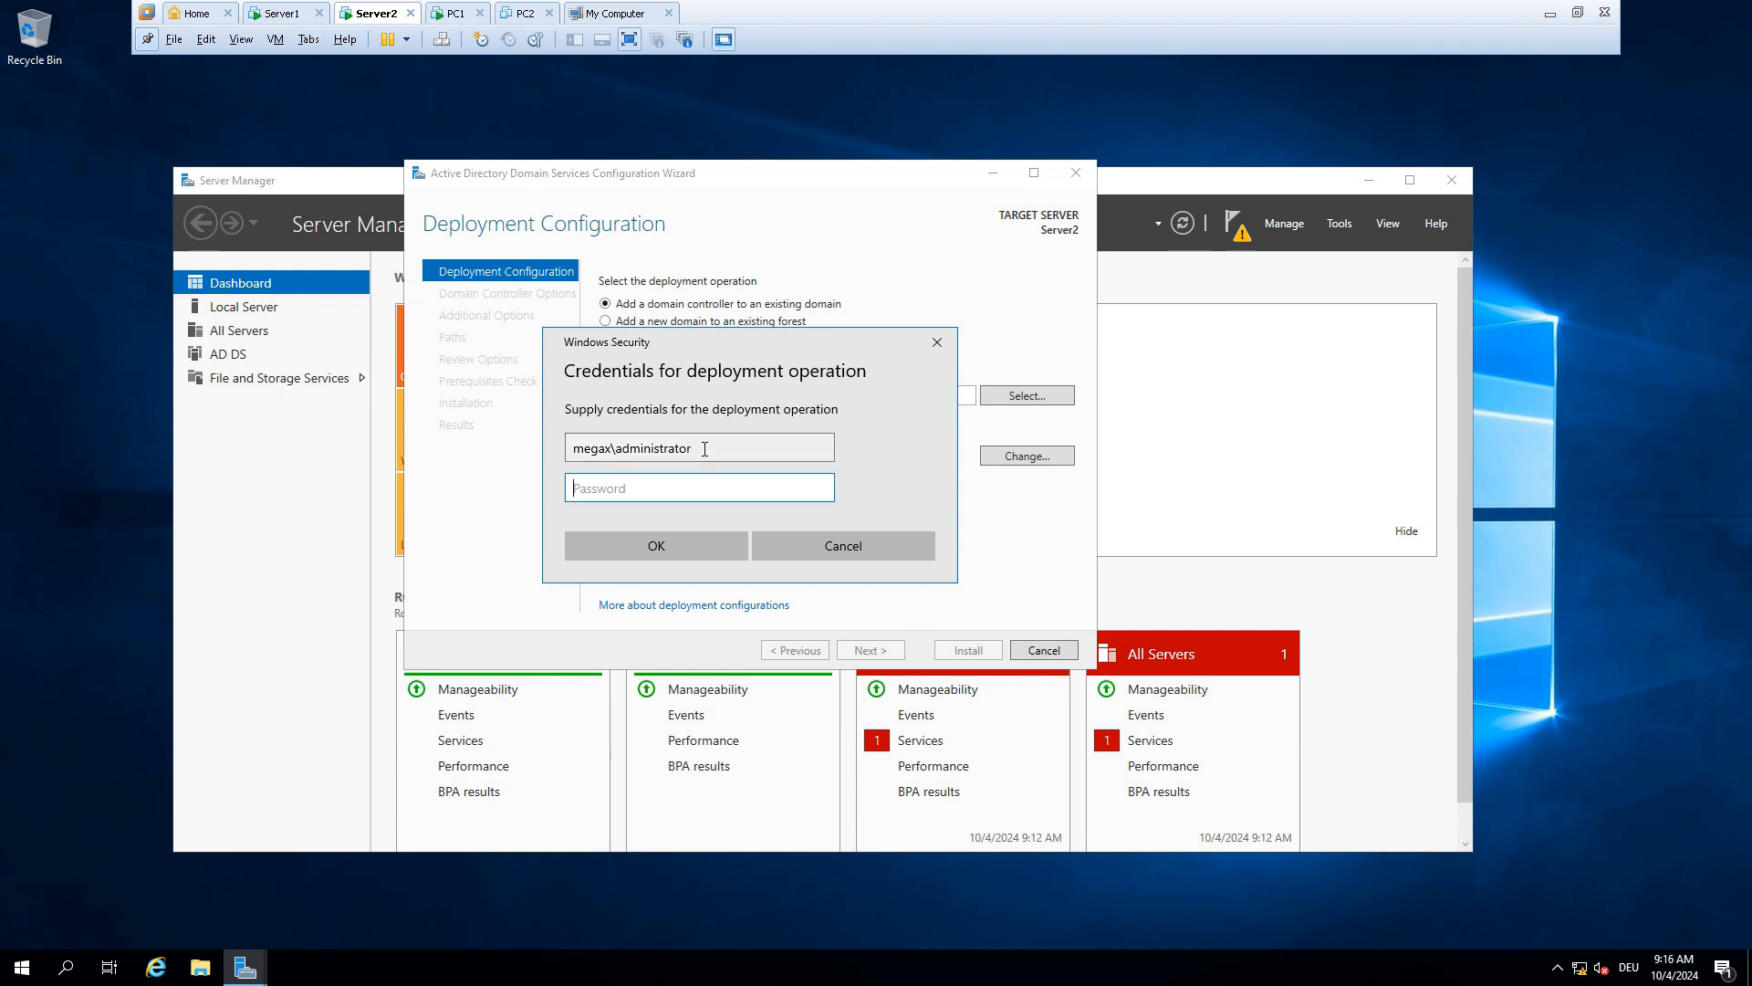
pyautogui.write('Pa$$w0rd12345')
pyautogui.click(685, 542)
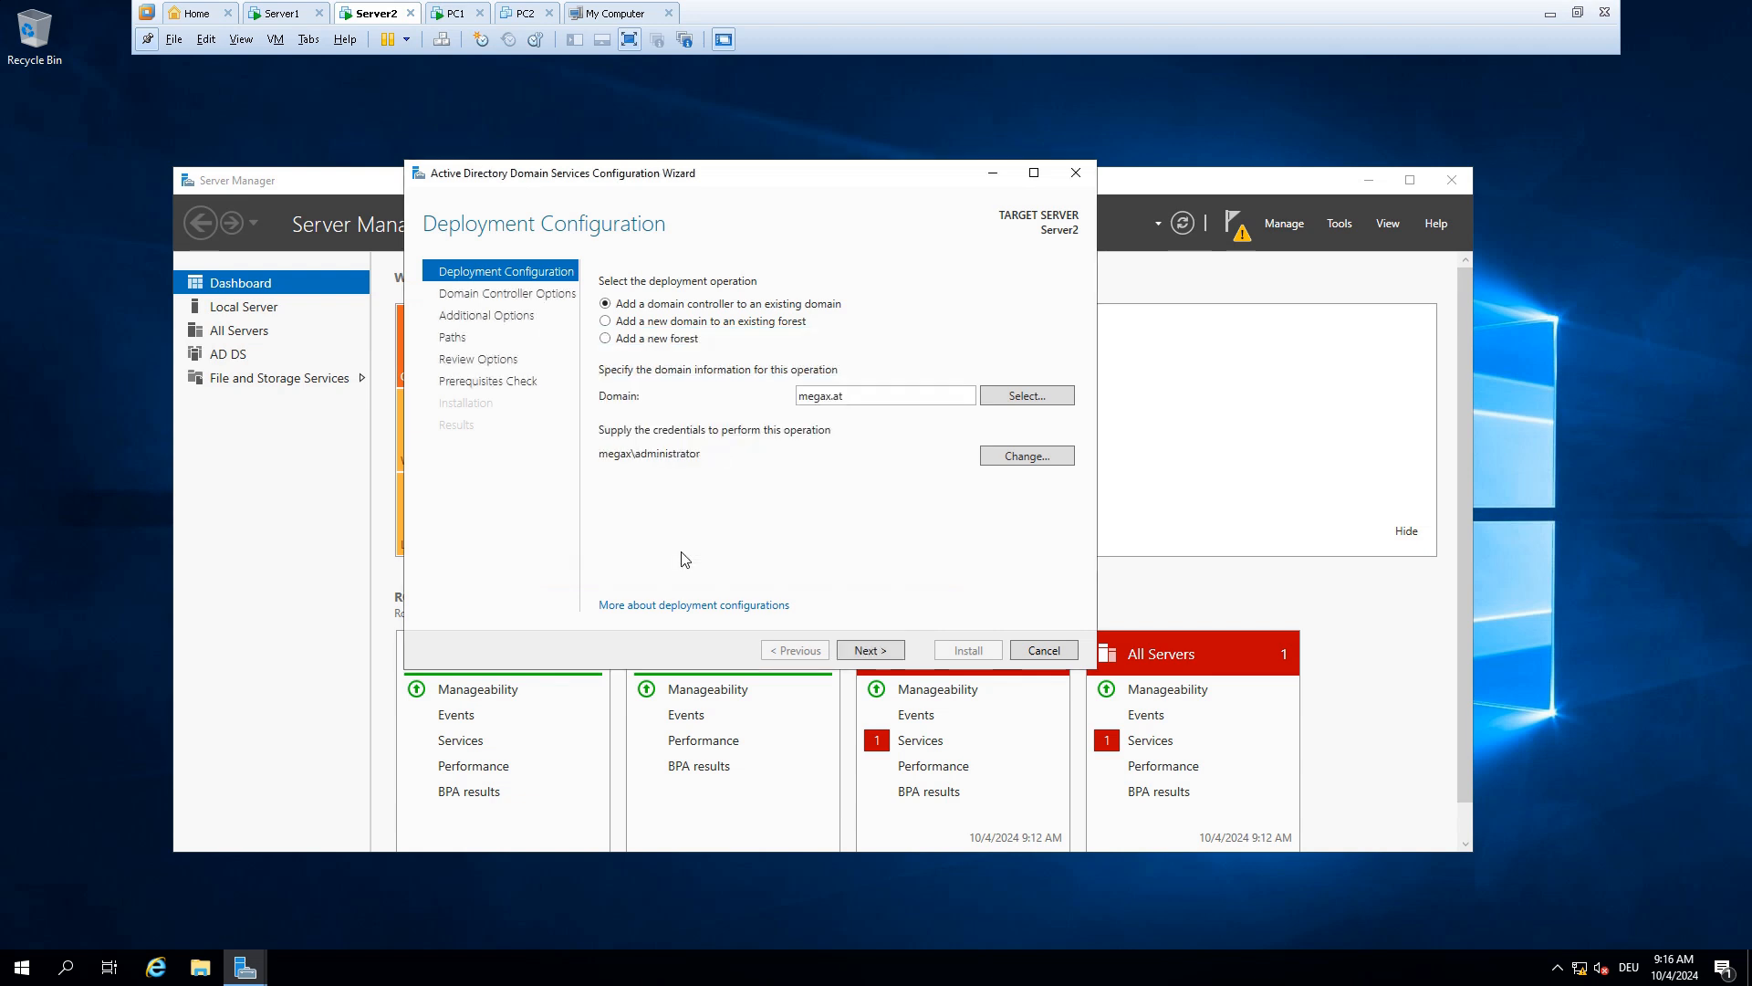
# Keep DNS server and Global Catalog checked, set and confirm the DSRM password, and continue to DNS Options
pyautogui.click(873, 650)
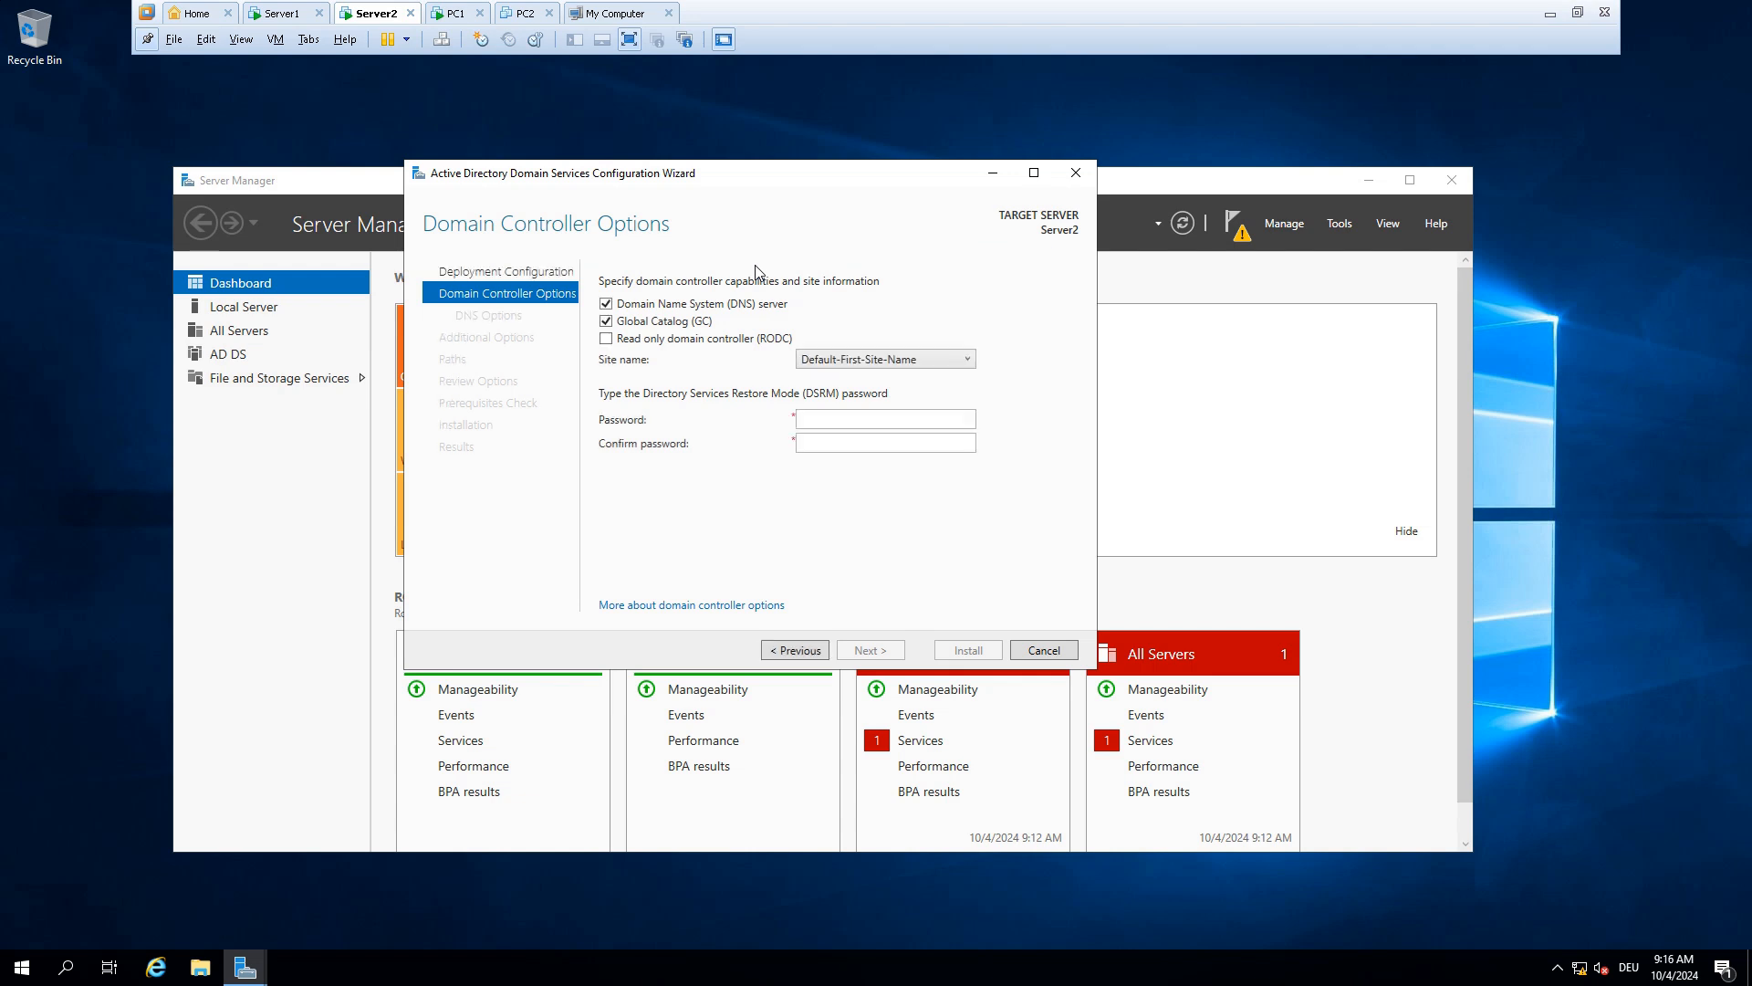
pyautogui.click(840, 418)
pyautogui.write('12345')
pyautogui.press('BackSpace')
pyautogui.press('BackSpace')
pyautogui.press('BackSpace')
pyautogui.press('BackSpace')
pyautogui.press('BackSpace')
pyautogui.write('1234567890123')
pyautogui.press('Tab')
pyautogui.write('123456')
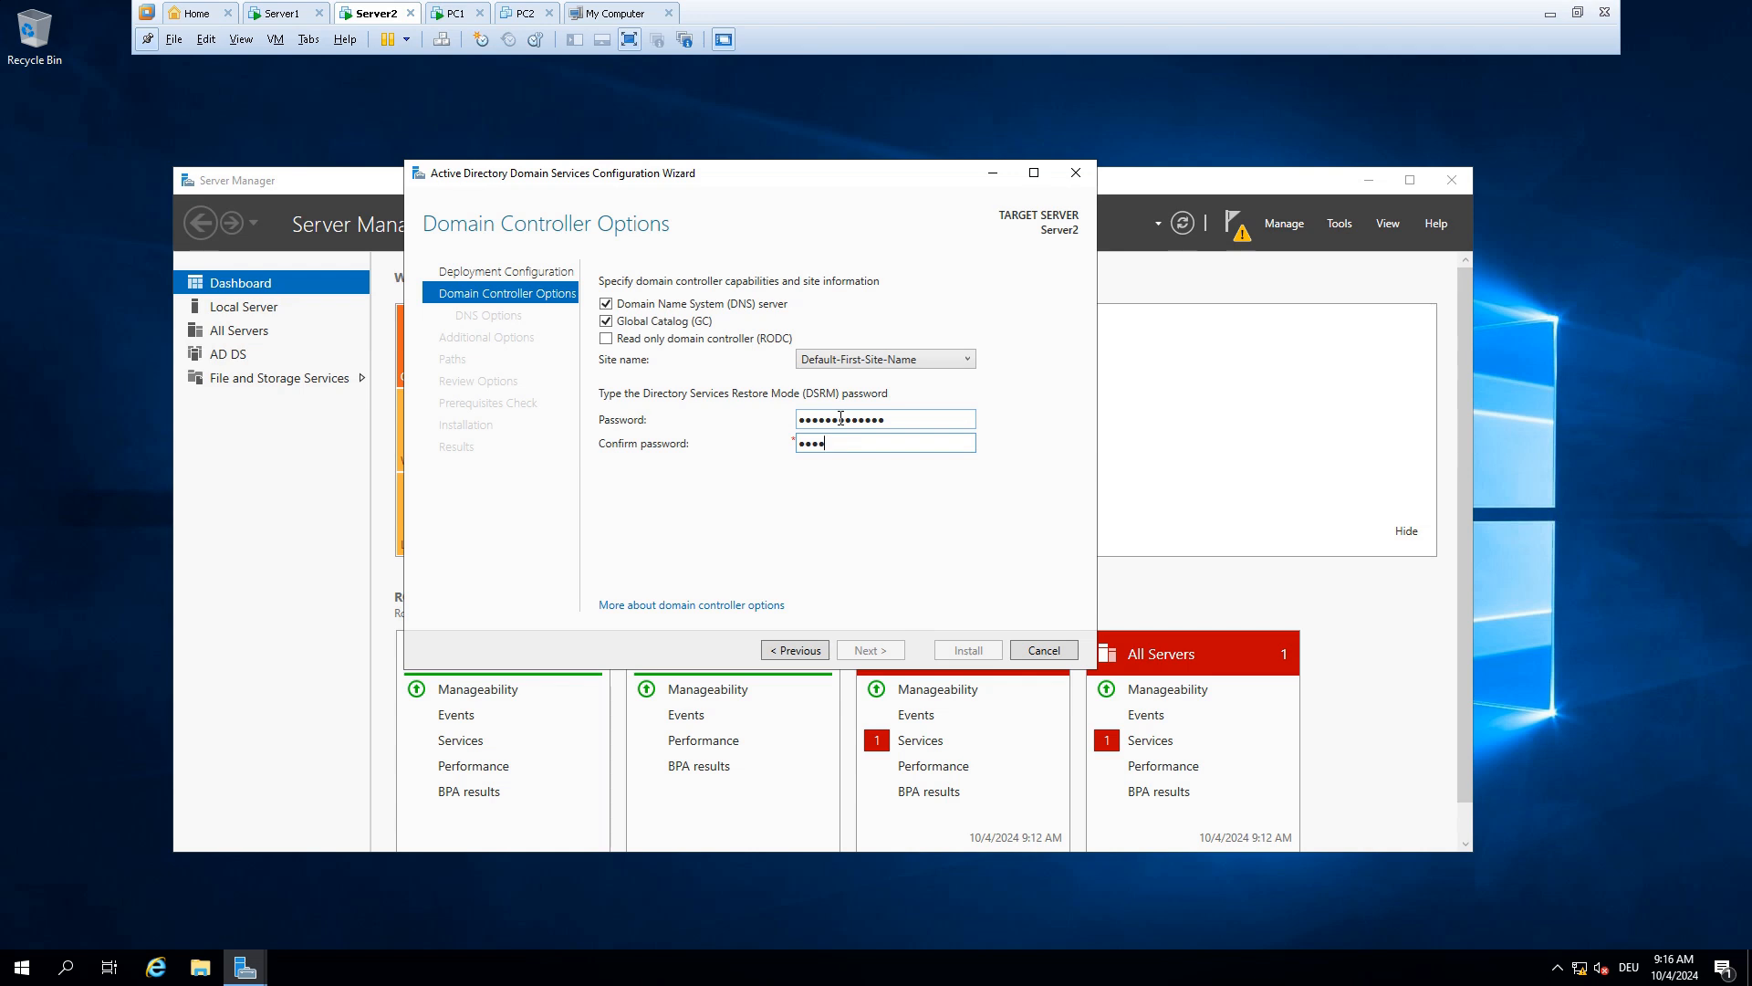
pyautogui.write('7890123')
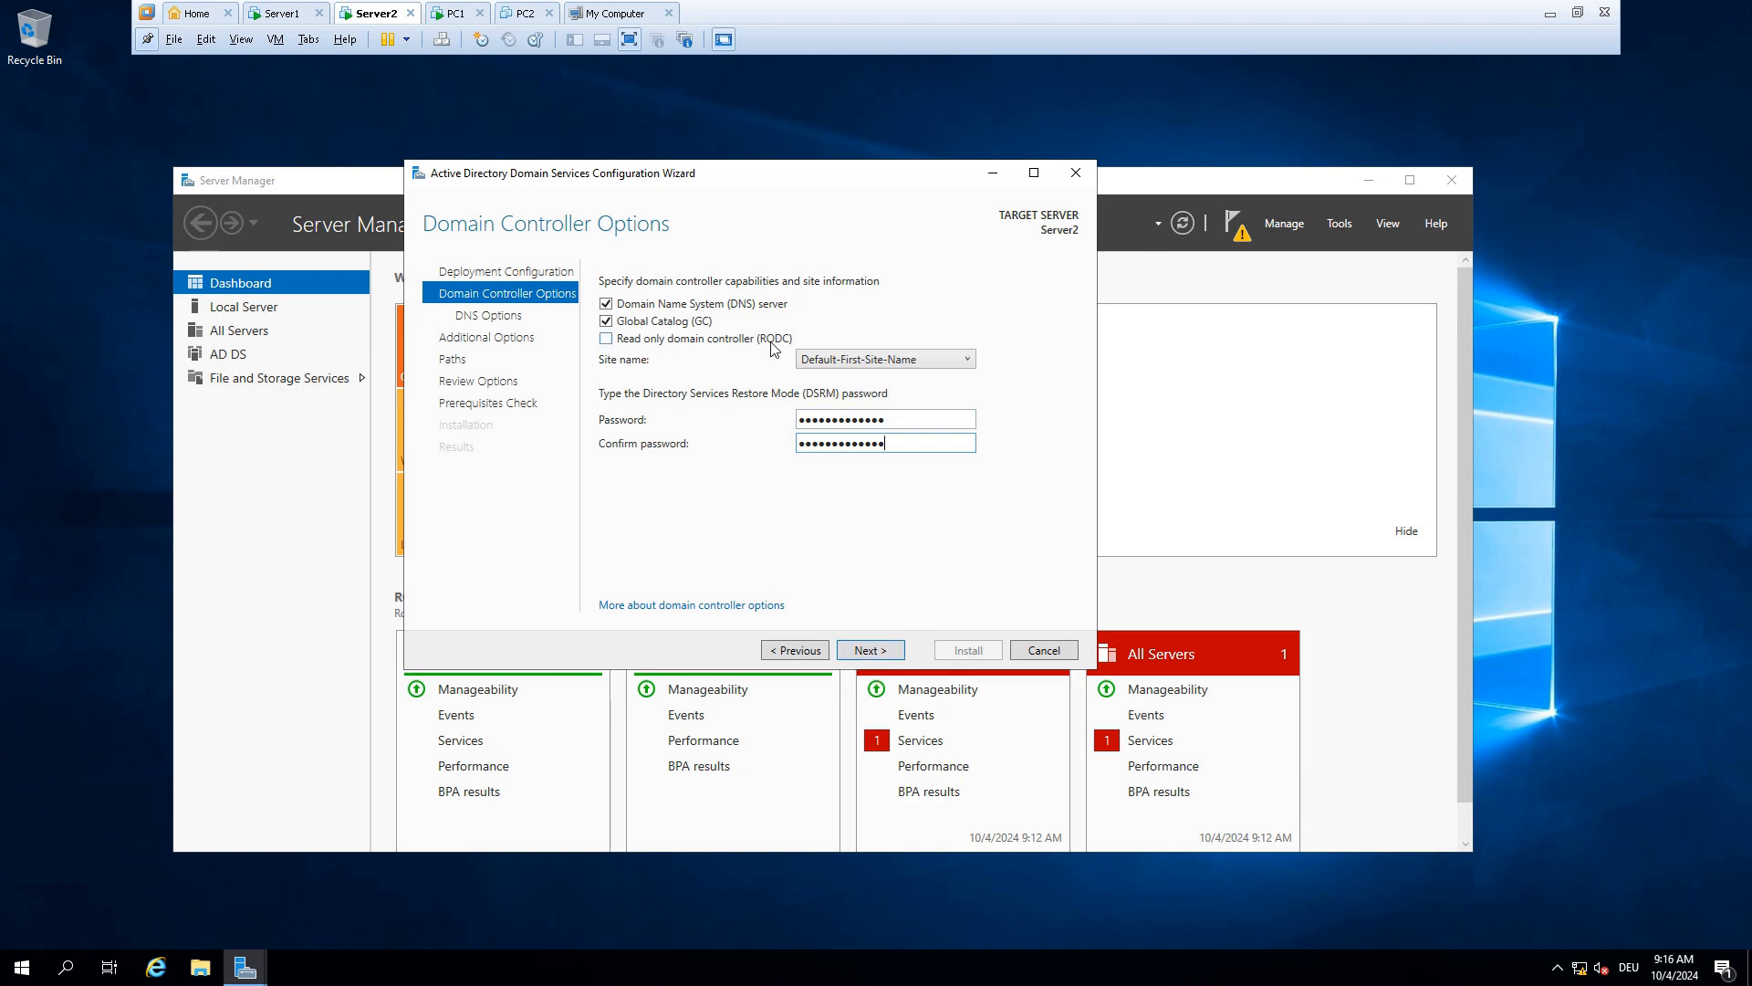
pyautogui.click(885, 651)
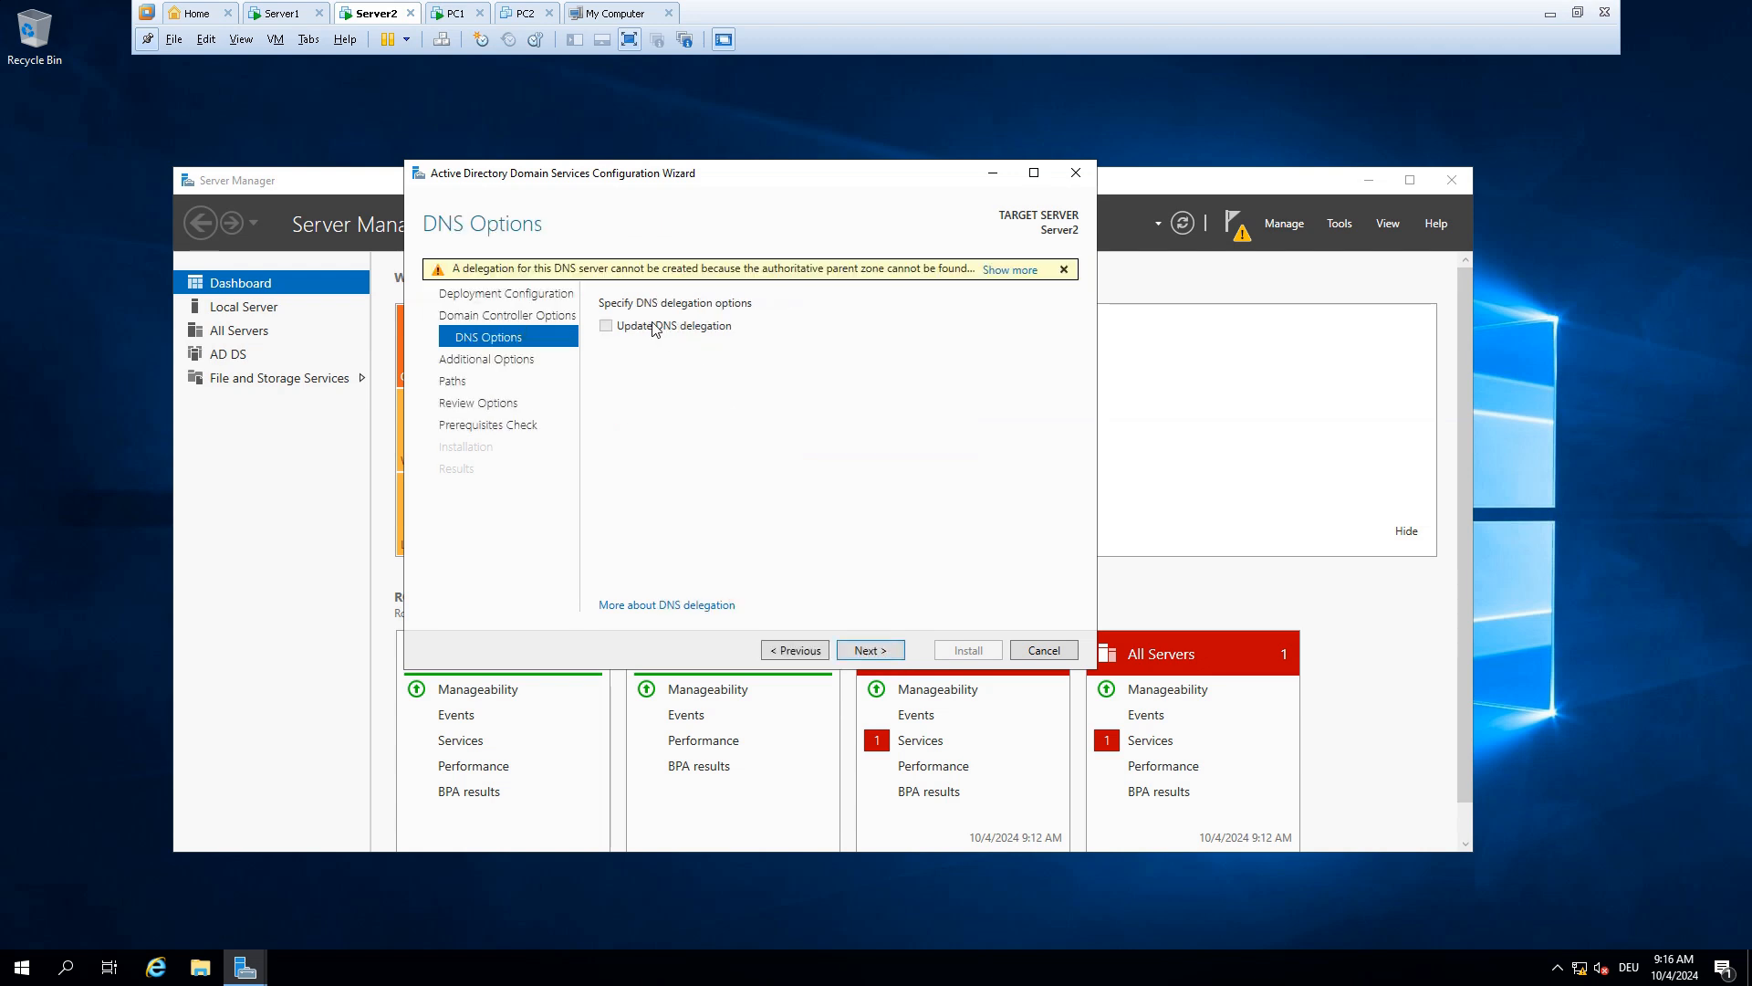
# Set Server1.megax.at as the replication source under Additional Options
pyautogui.click(874, 651)
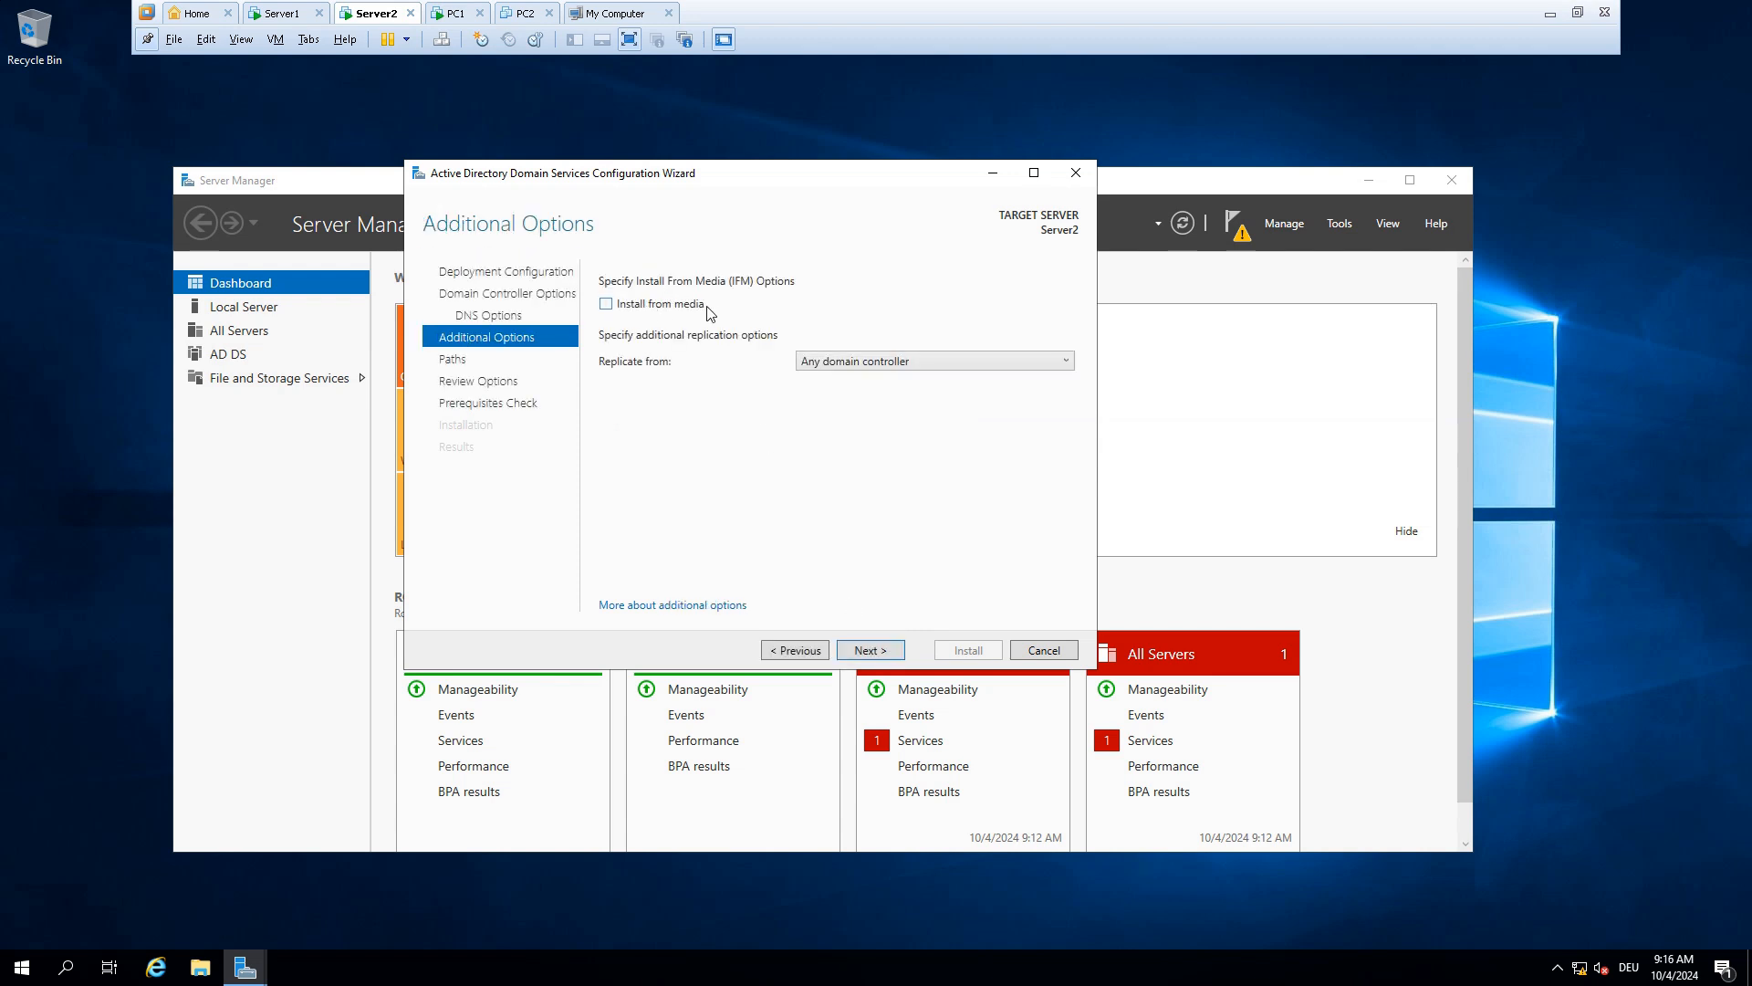
pyautogui.click(865, 362)
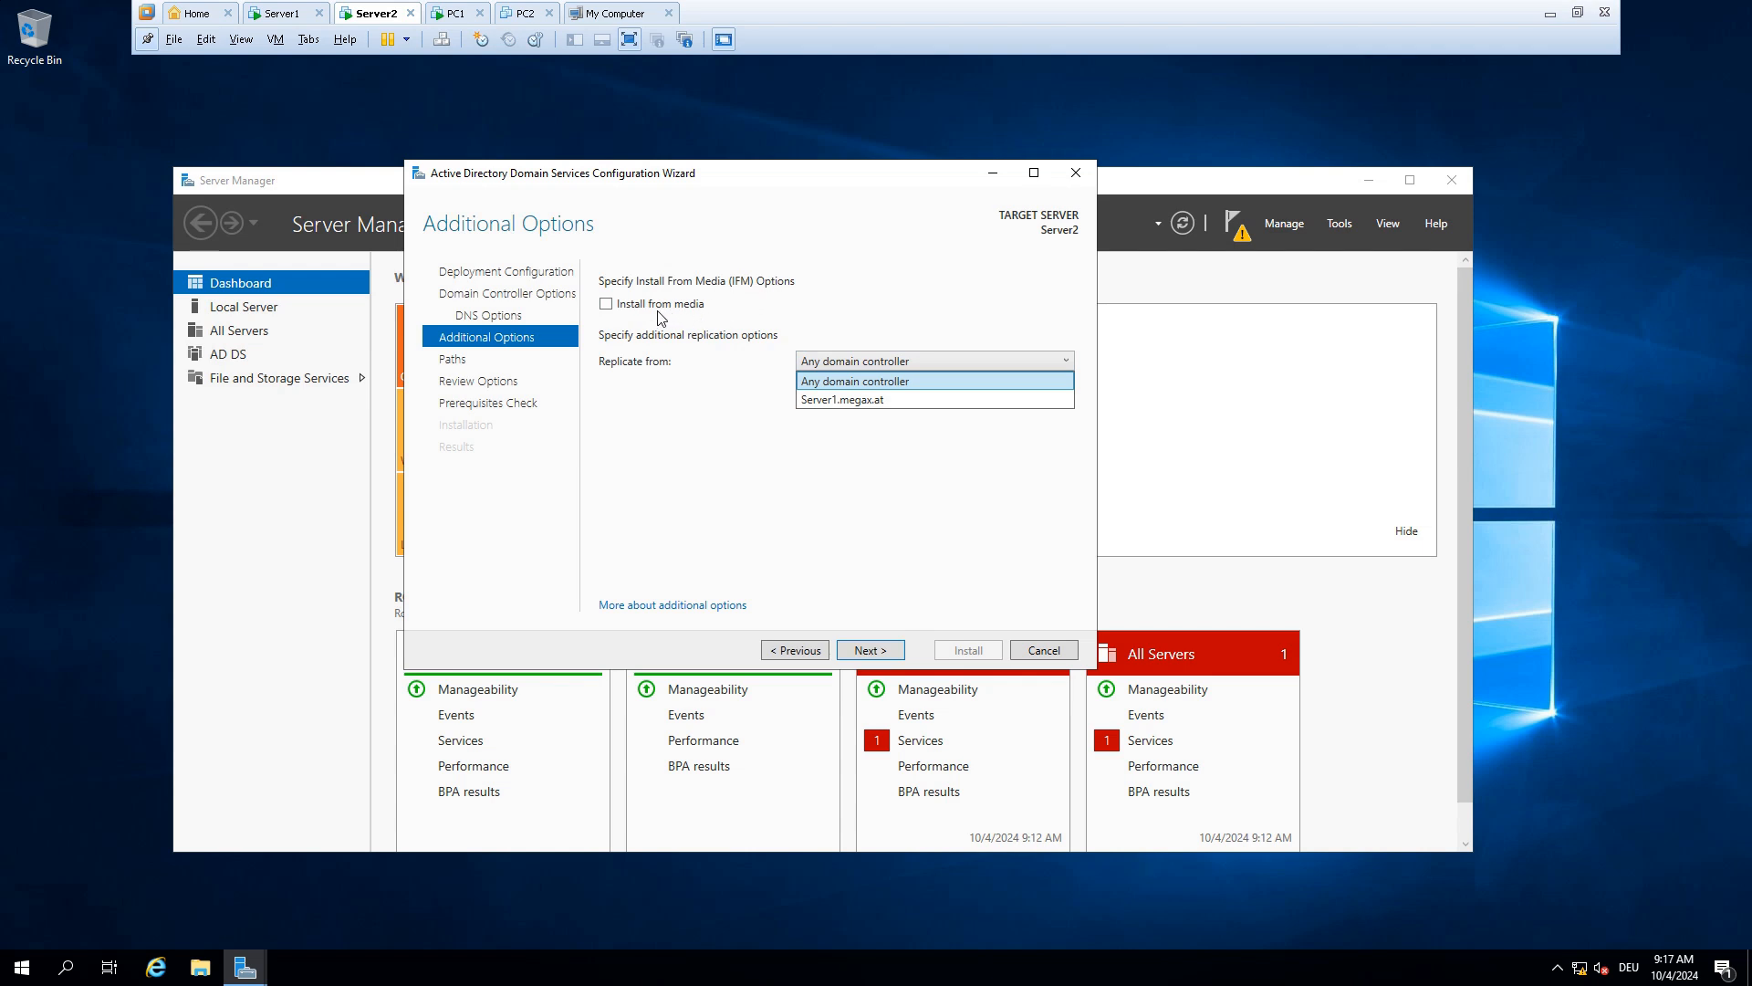
pyautogui.click(841, 401)
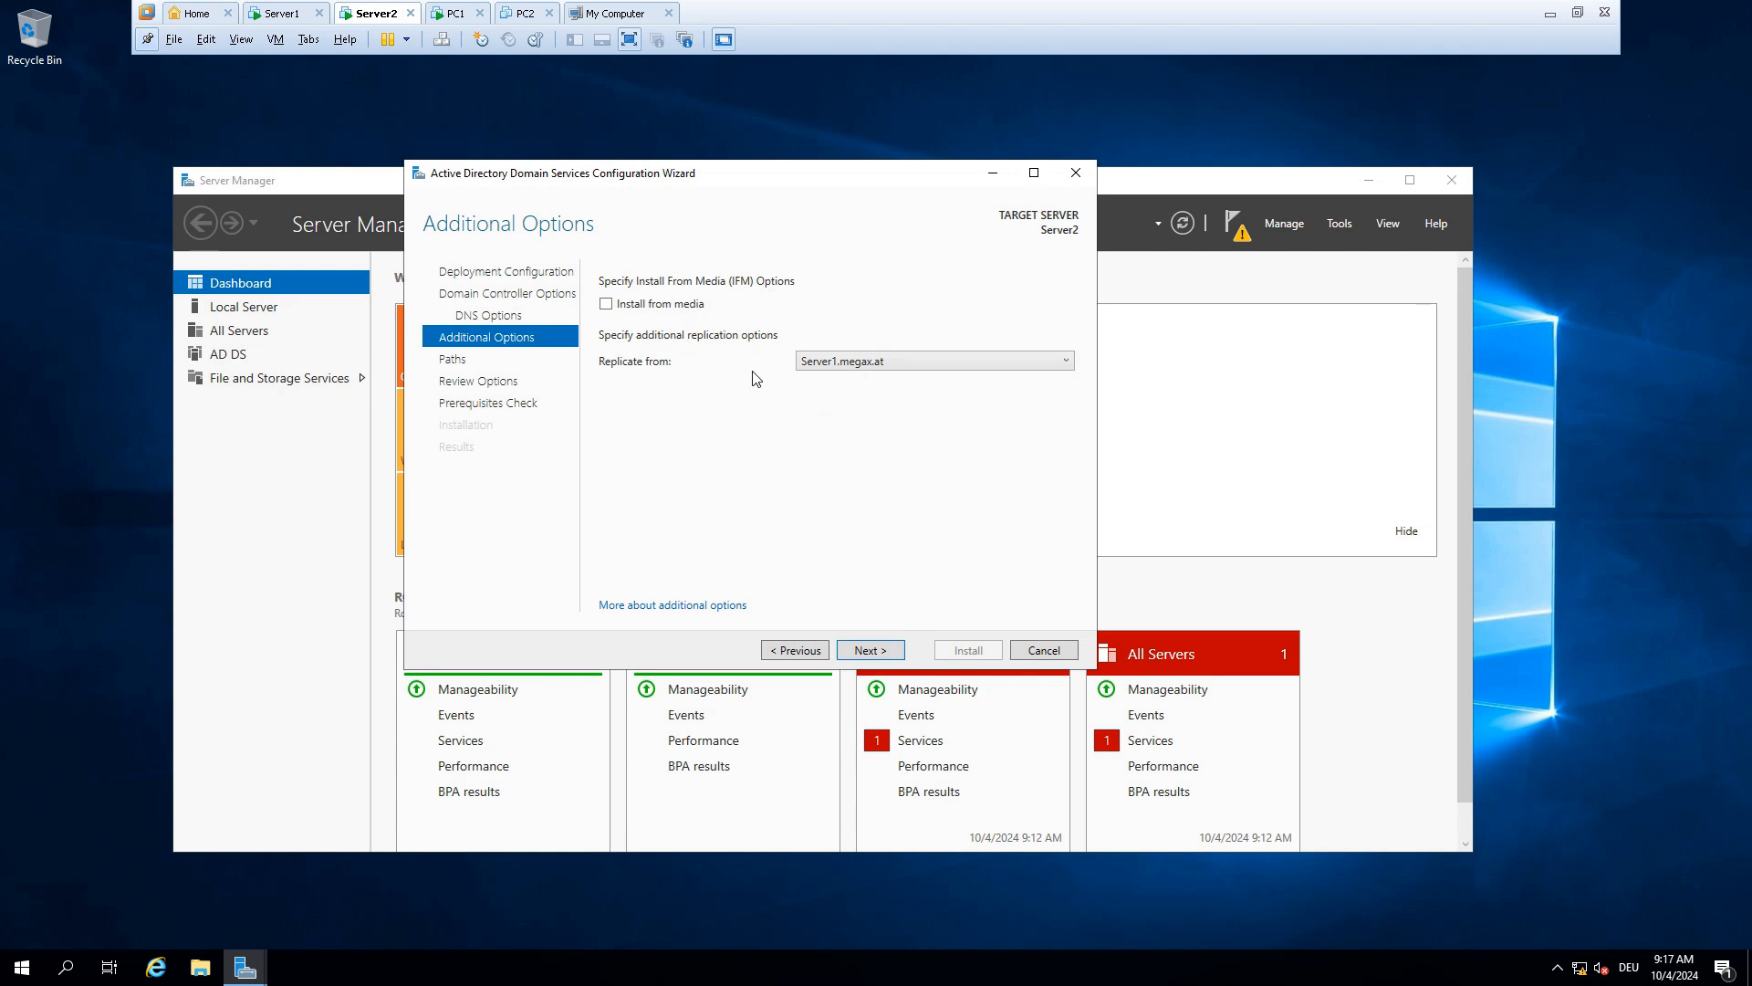
# Accept the default database, log and SYSVOL folders, review, and install after the prerequisites check
pyautogui.click(870, 650)
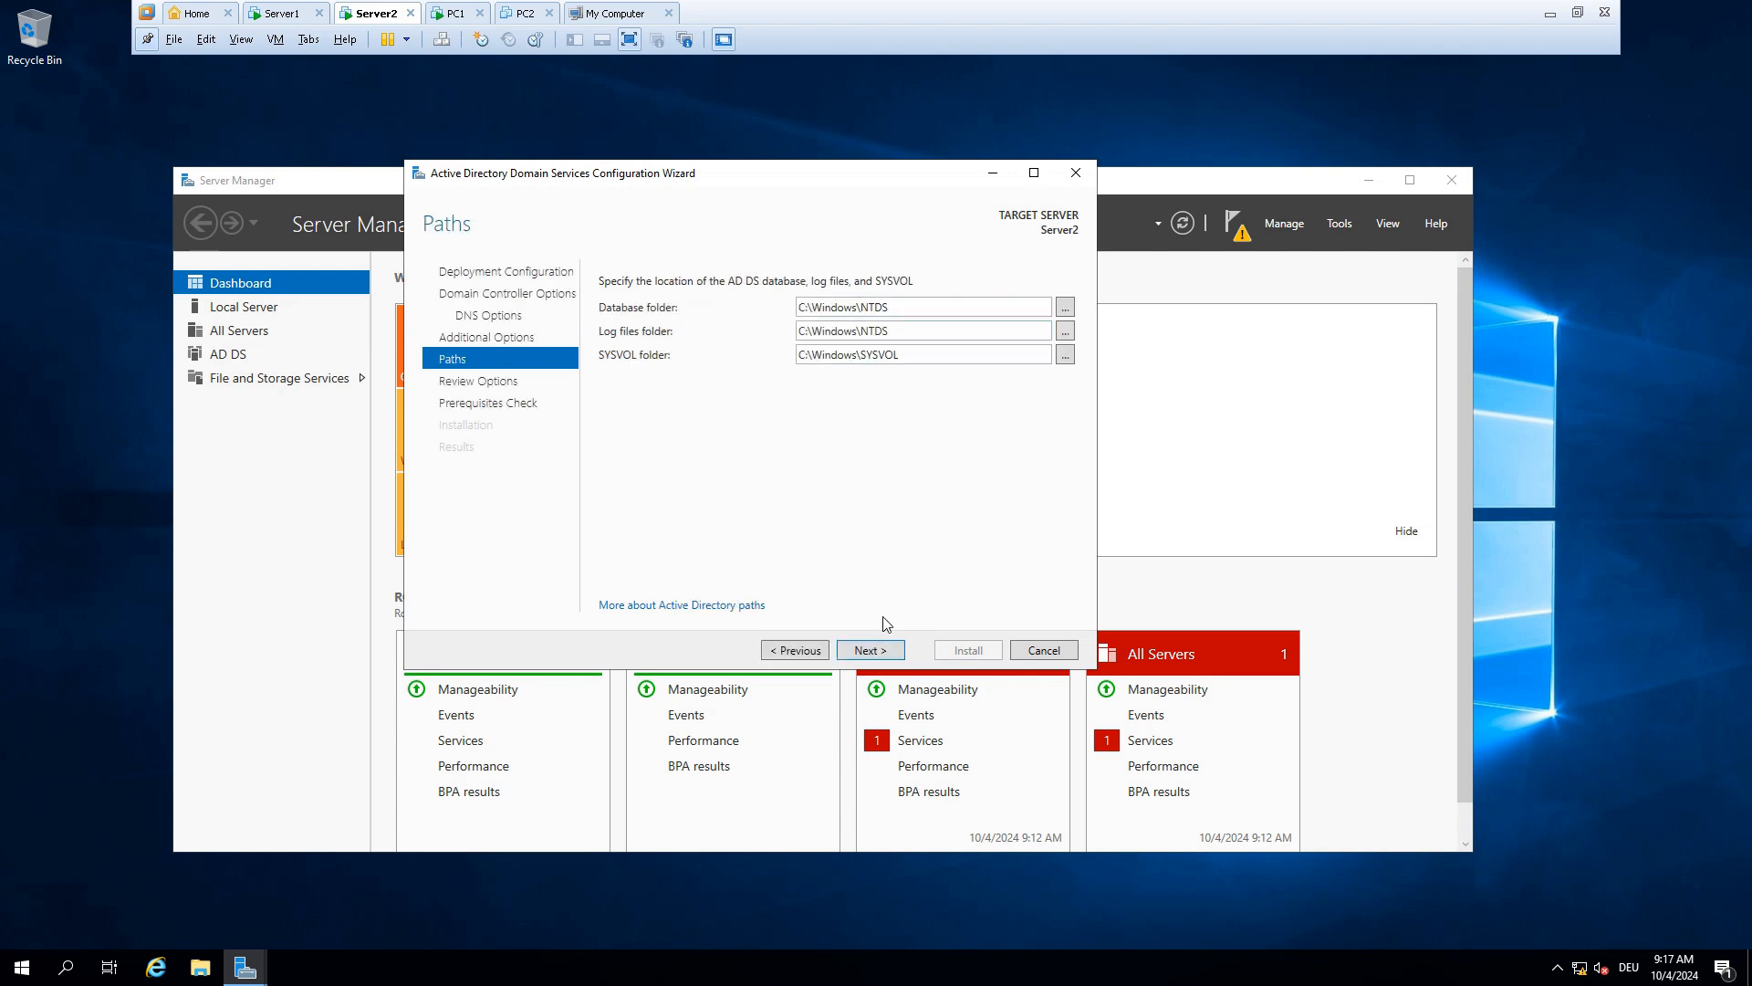
pyautogui.click(875, 652)
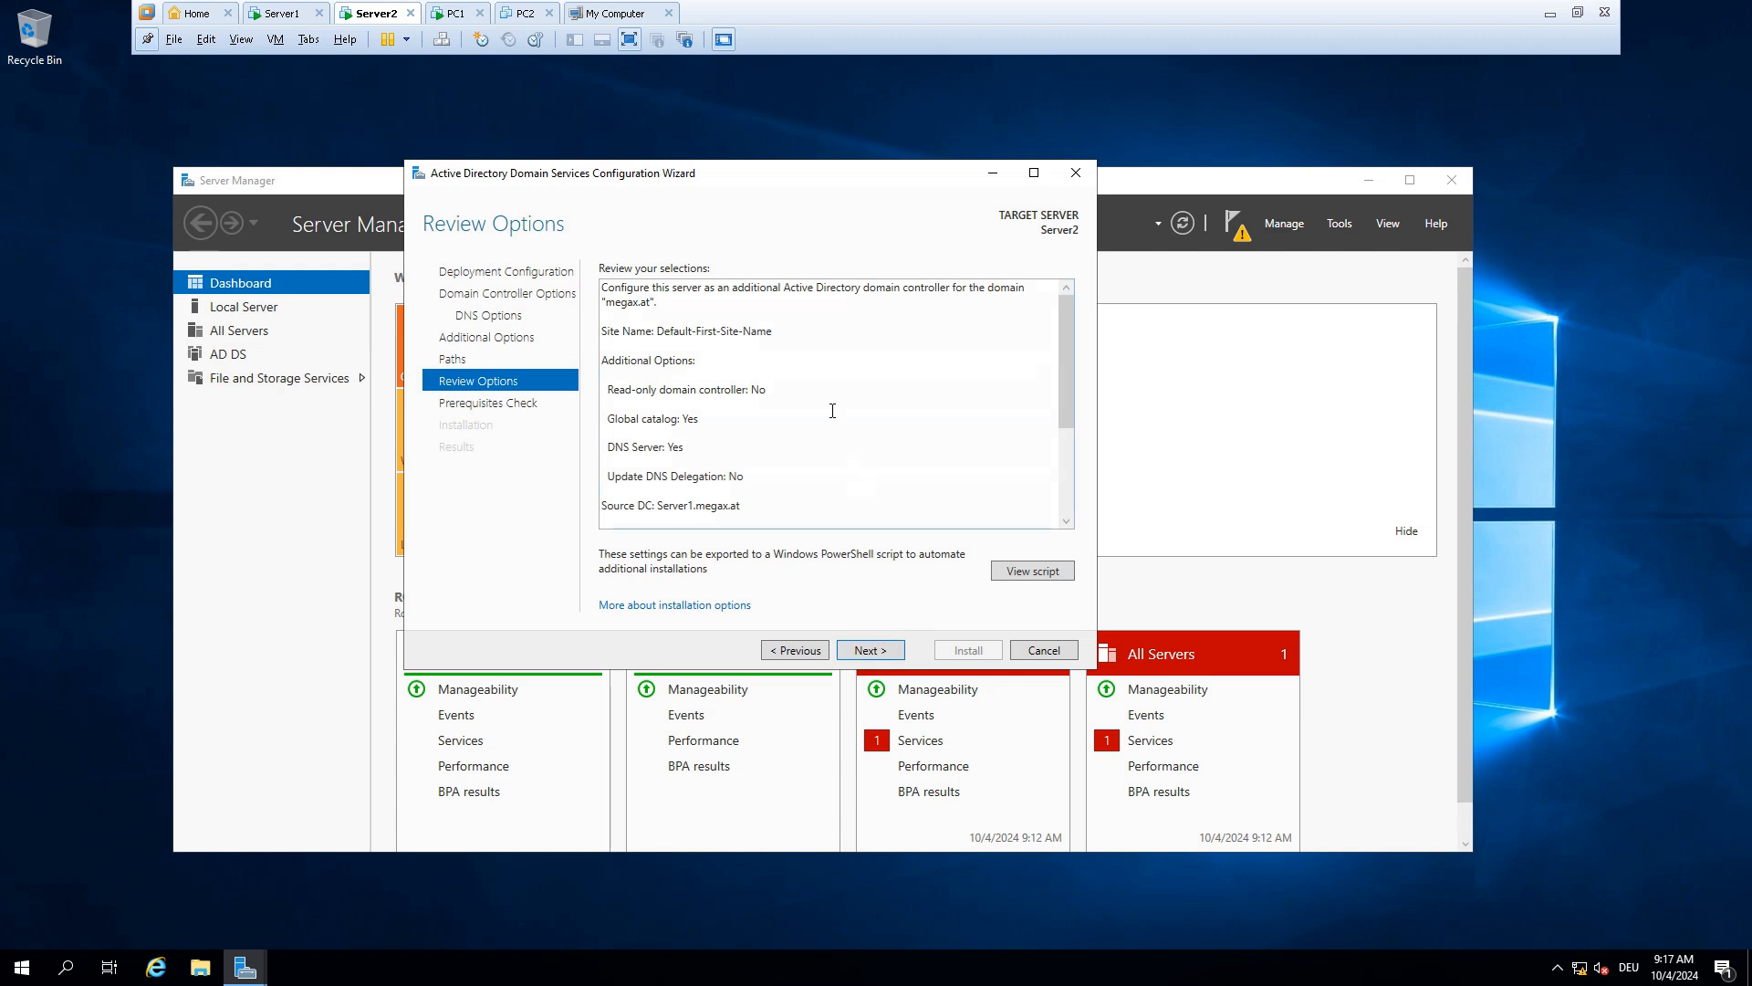
pyautogui.scroll(-5, 832, 410)
pyautogui.click(865, 649)
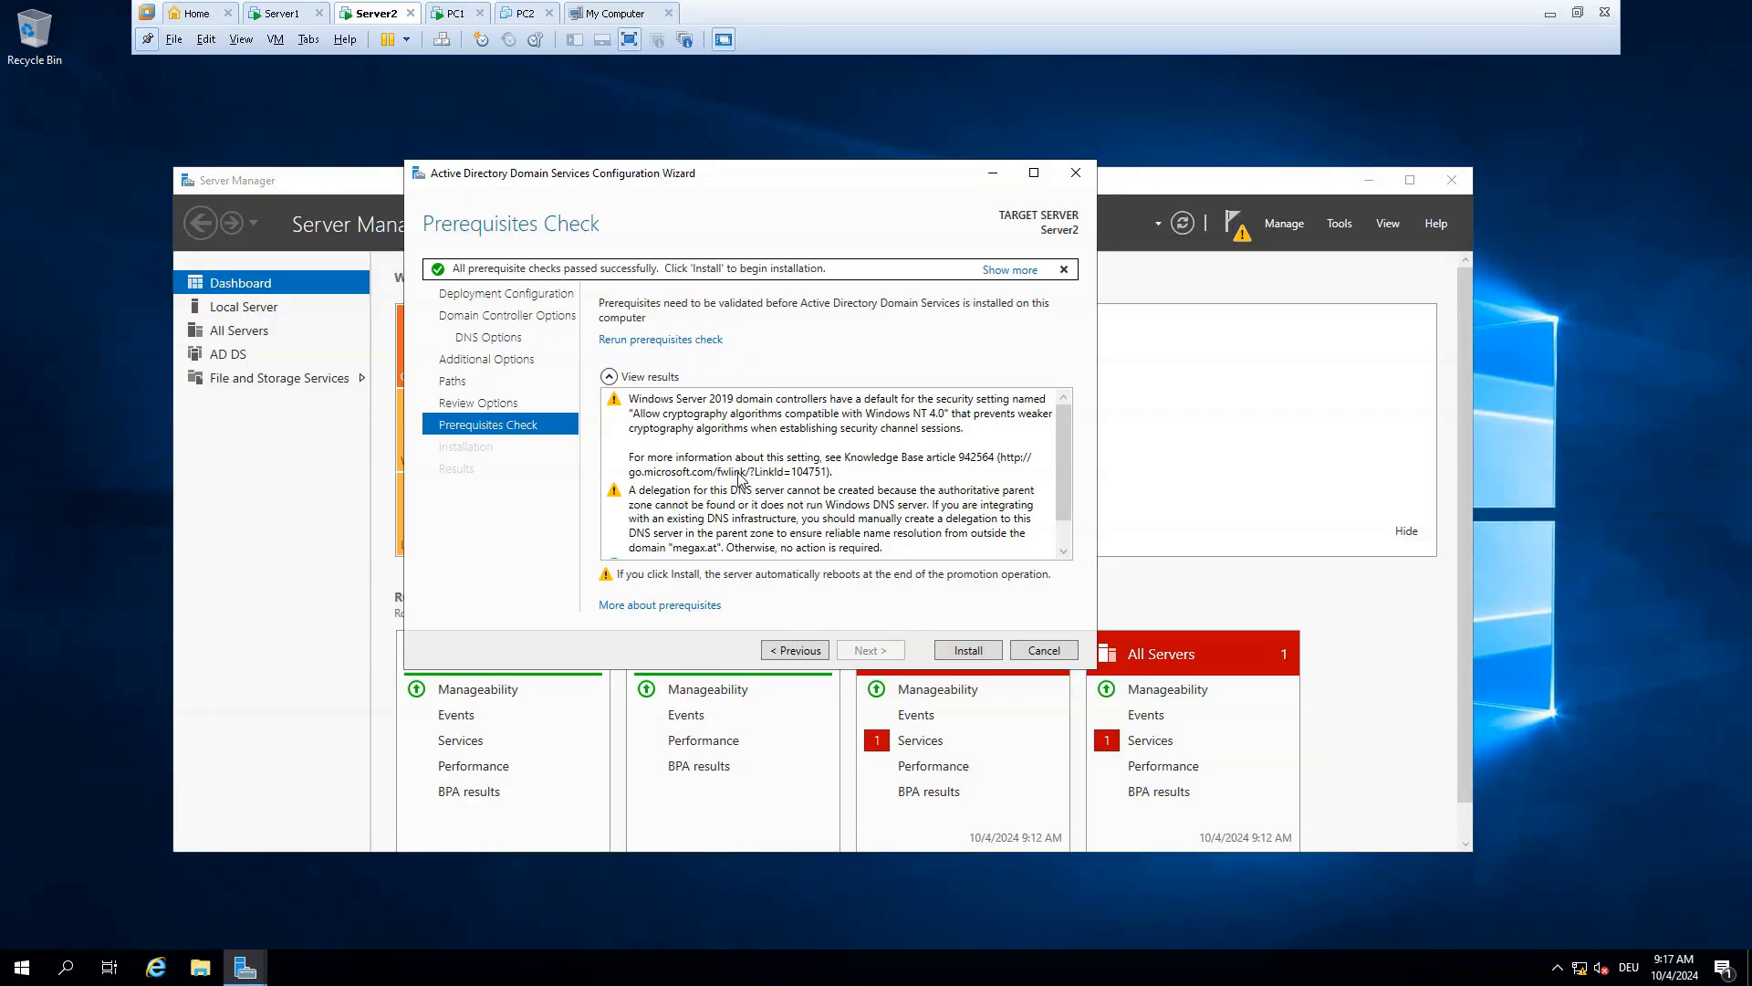
pyautogui.click(968, 650)
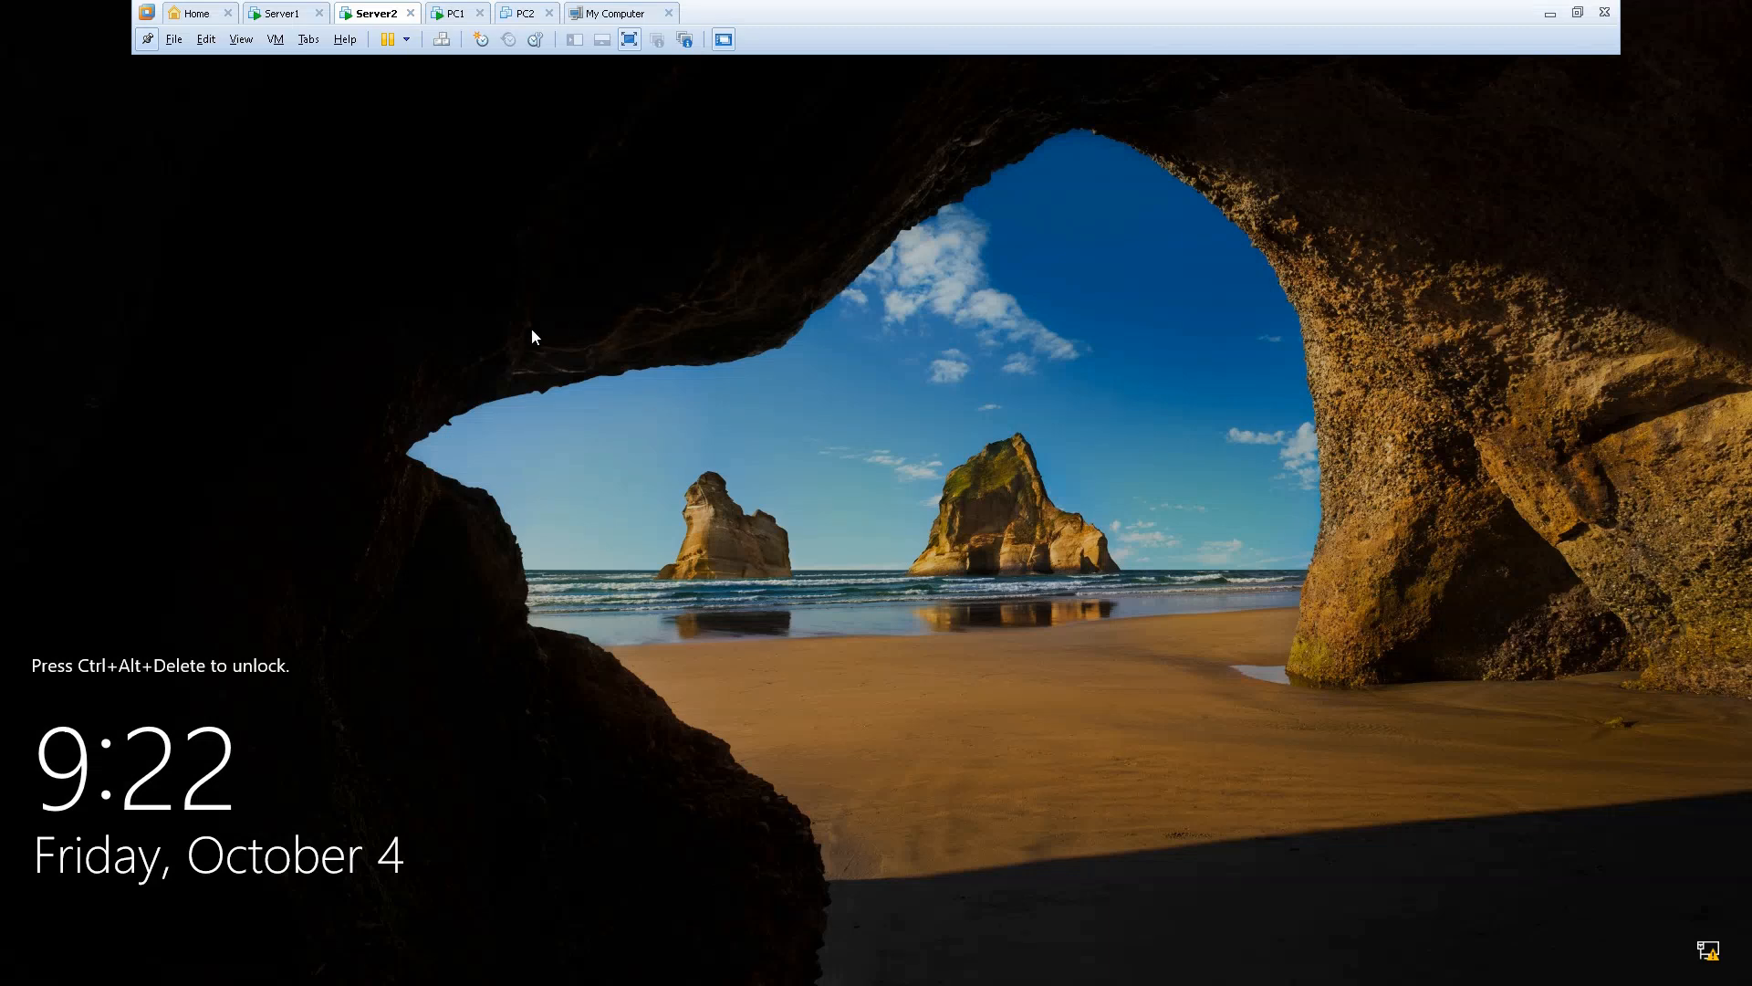
# Sign in to the restarted Server2 with the MEGAX domain Administrator password
pyautogui.click(441, 39)
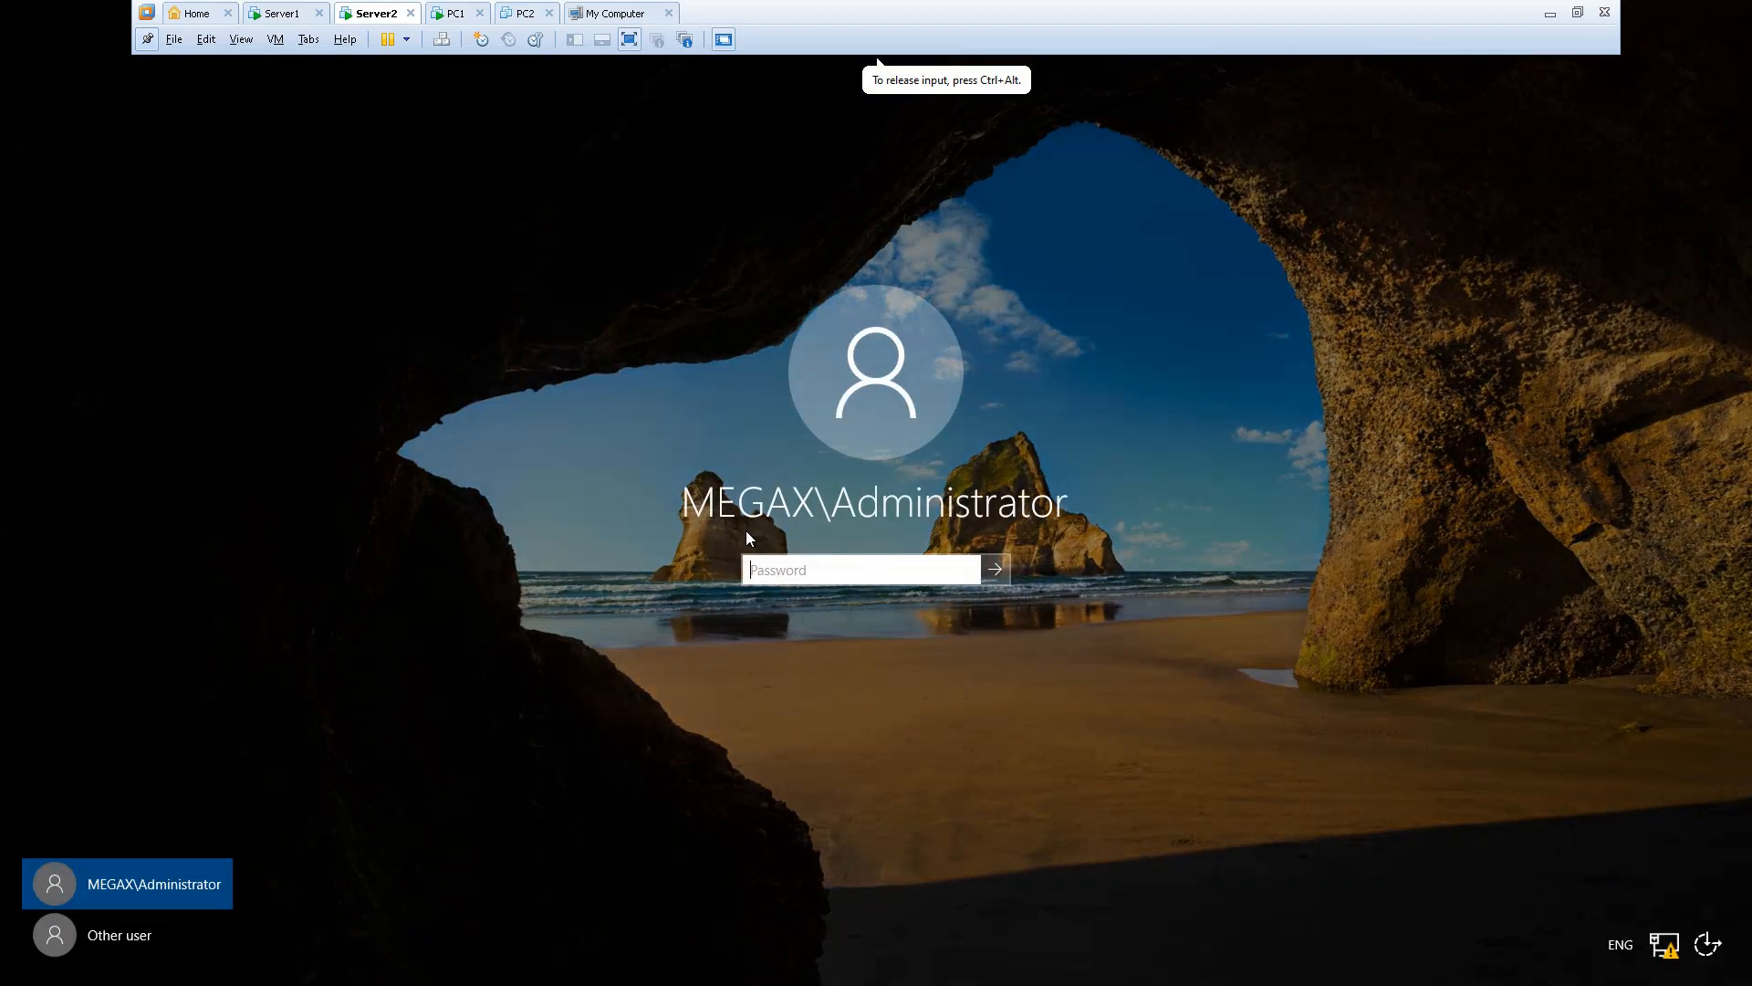
pyautogui.write('•••••••••••')
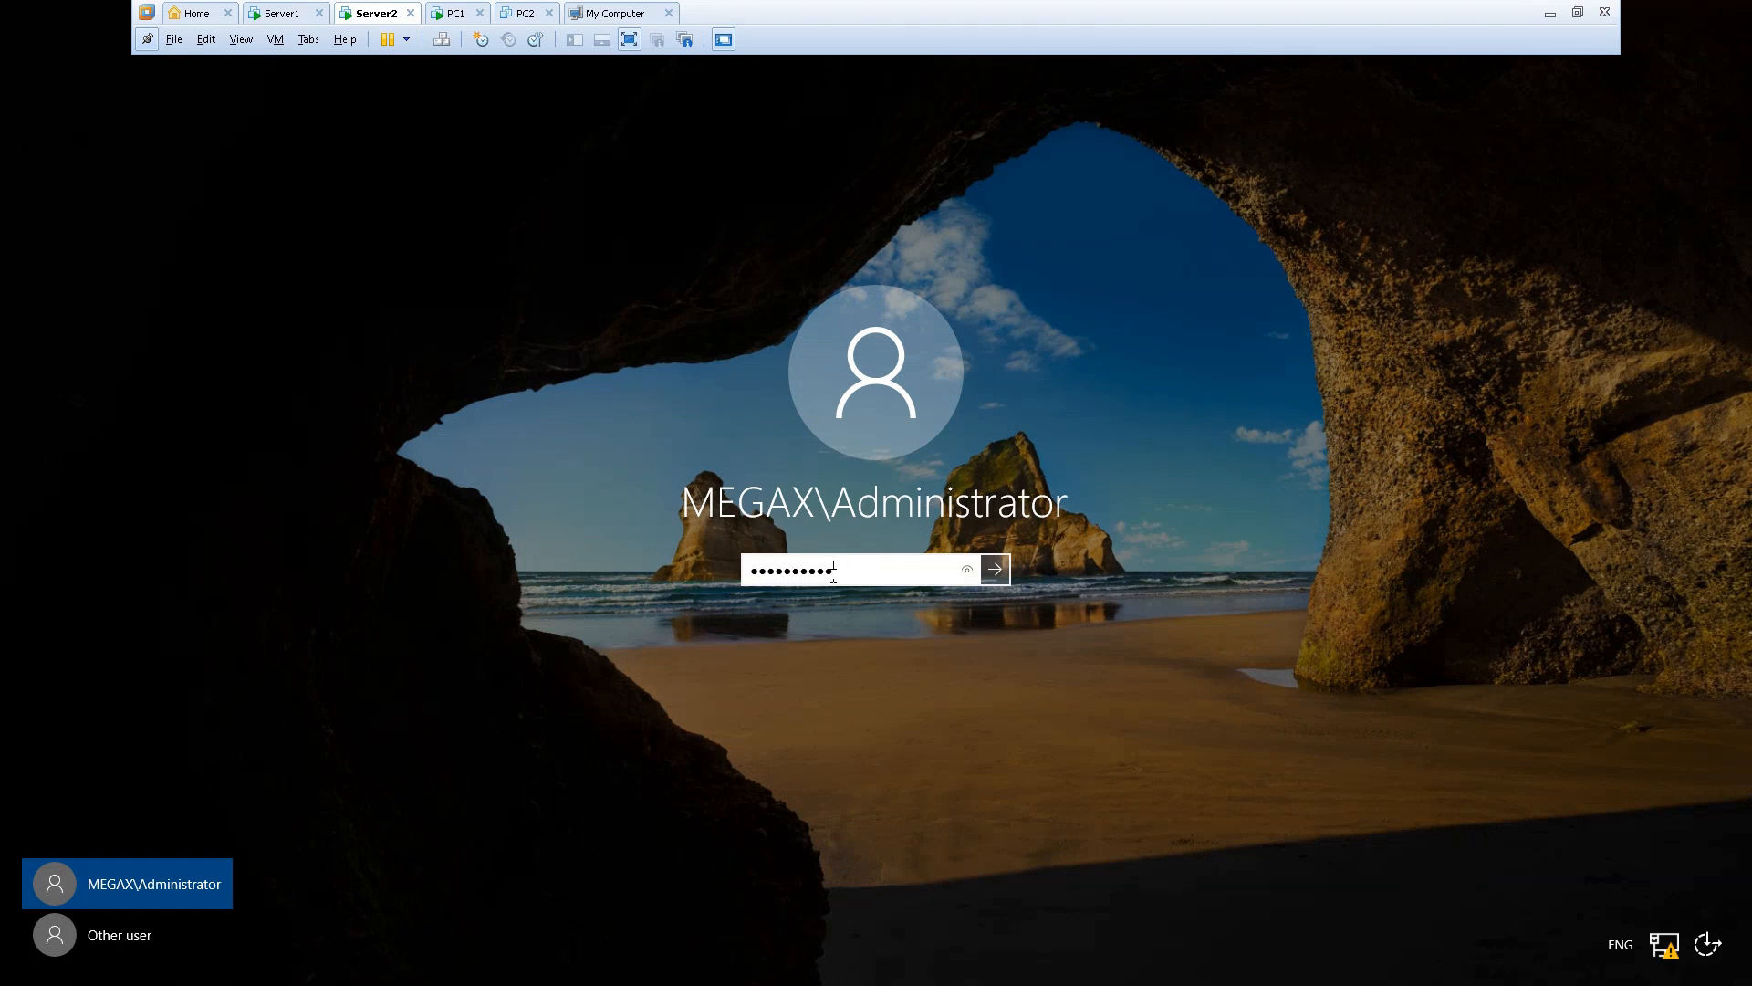
pyautogui.write('••')
pyautogui.press('Return')
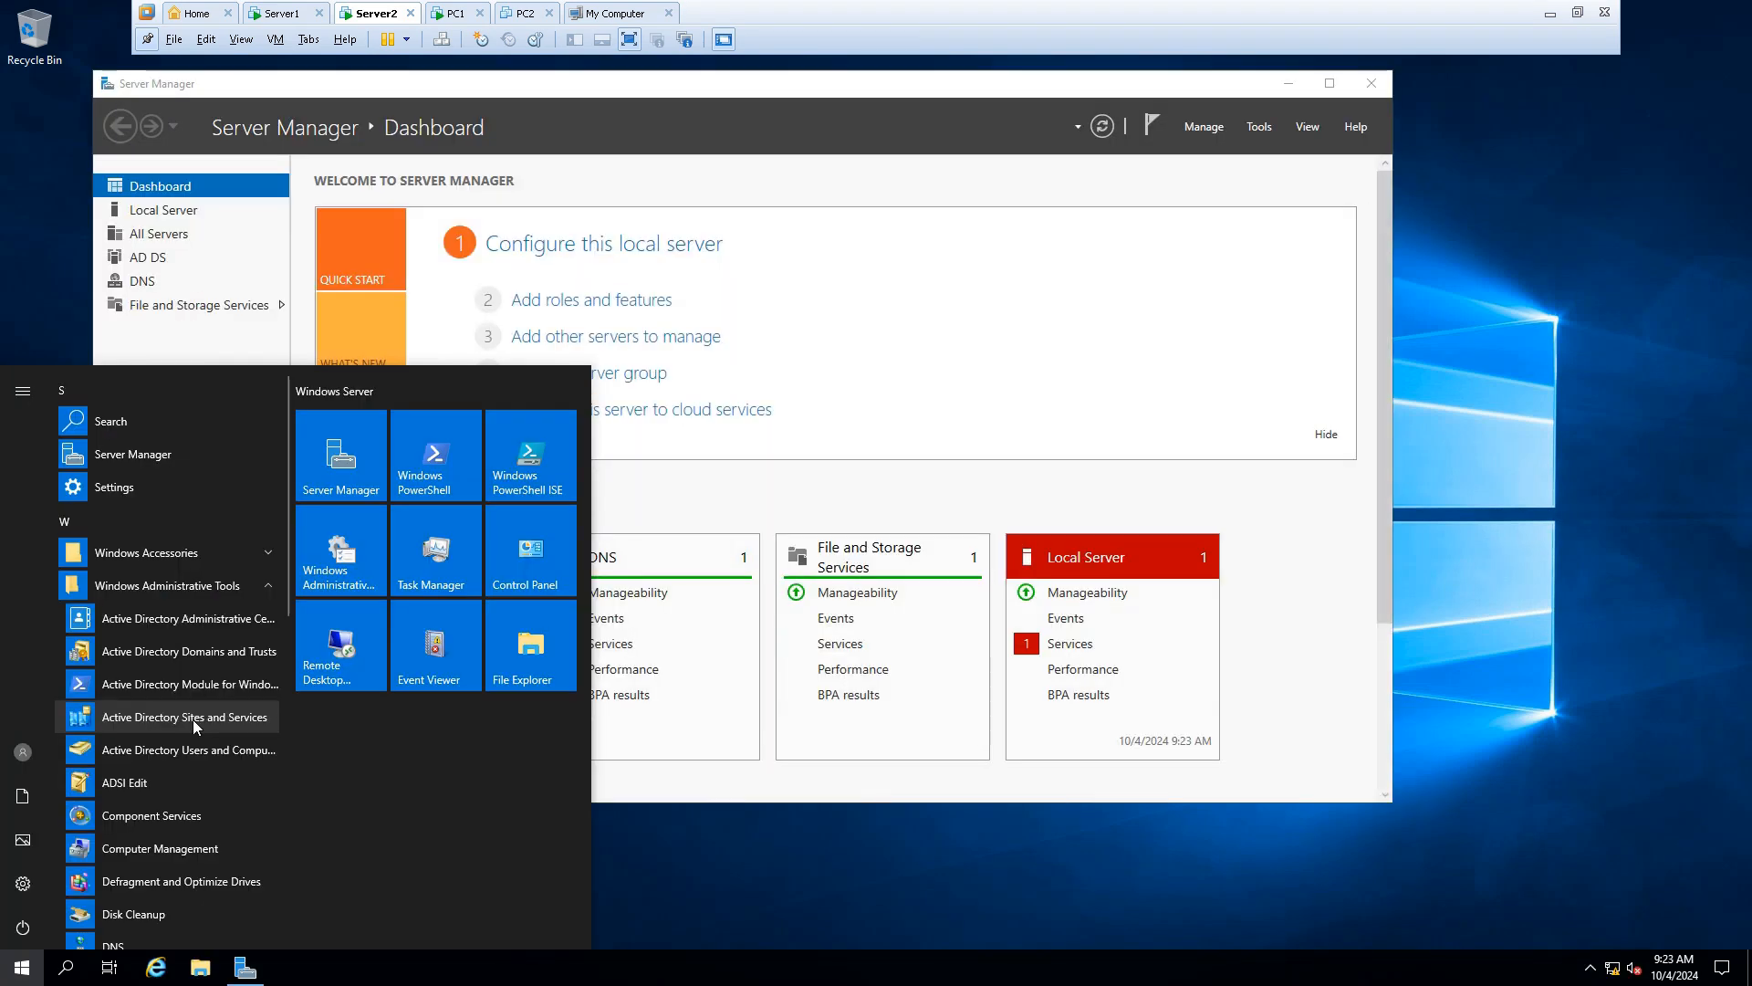
# In AD Sites and Services, expand Sites > Default-First-Site-Name > Servers to list SERVER1 and SERVER2
pyautogui.click(193, 717)
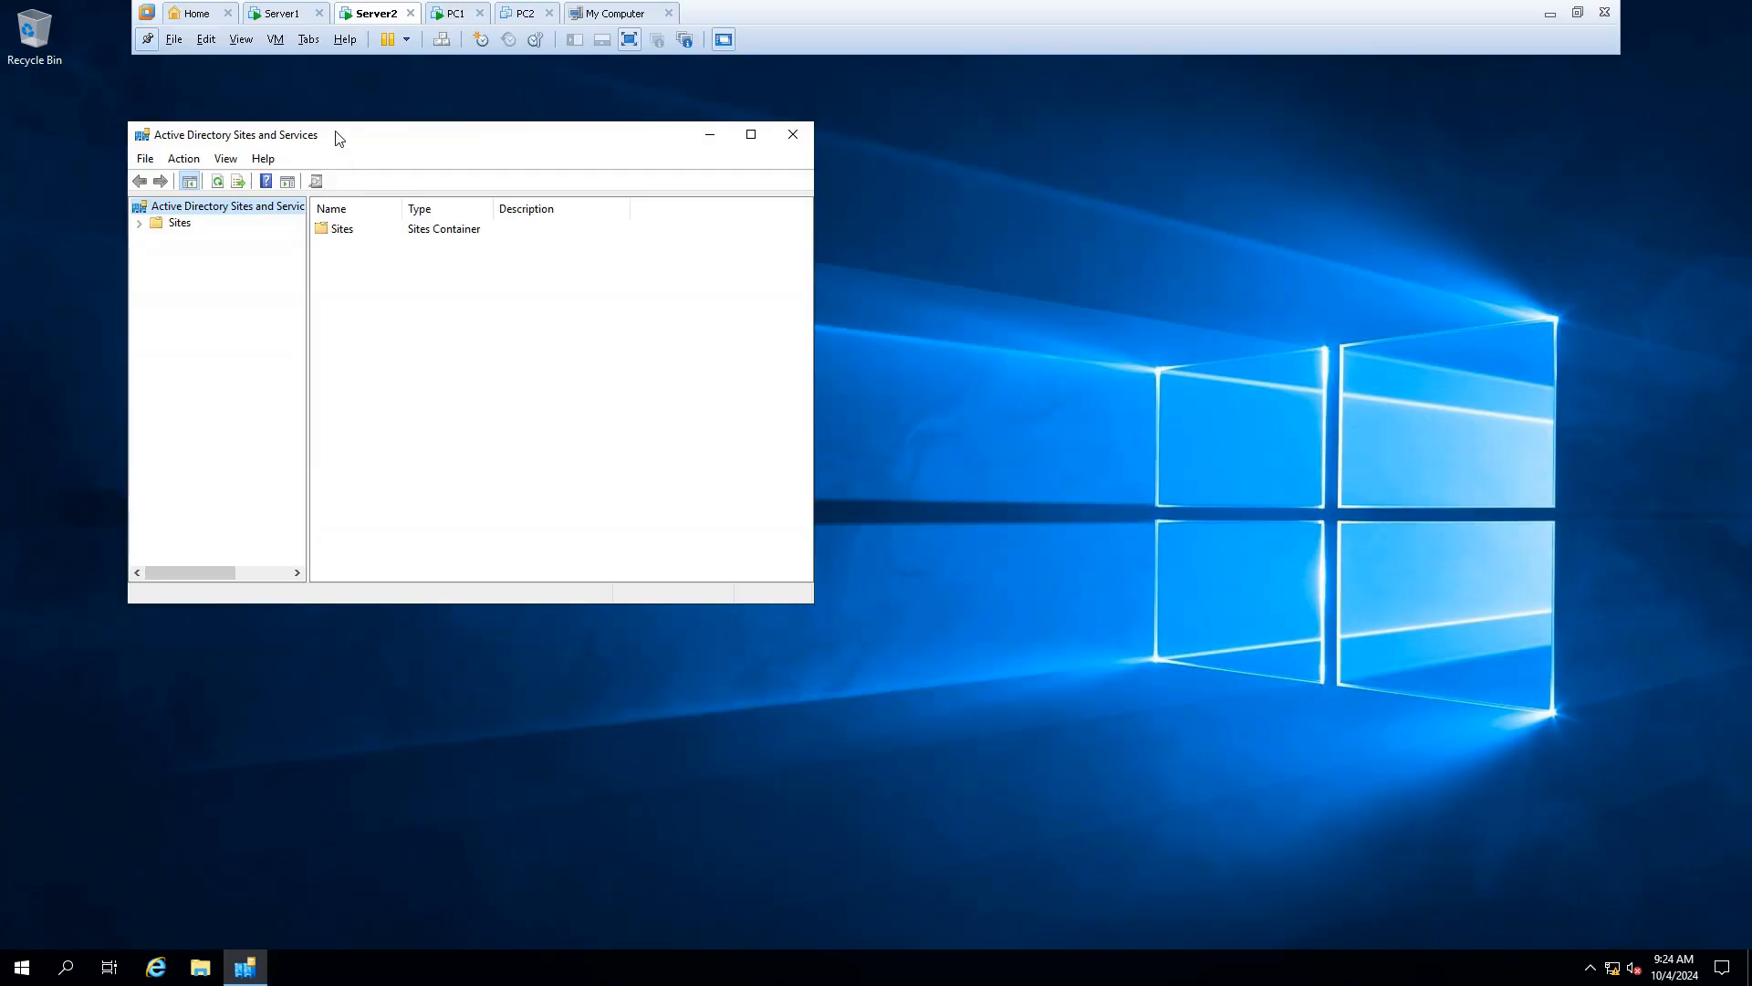
pyautogui.moveTo(335, 133); pyautogui.dragTo(788, 215)
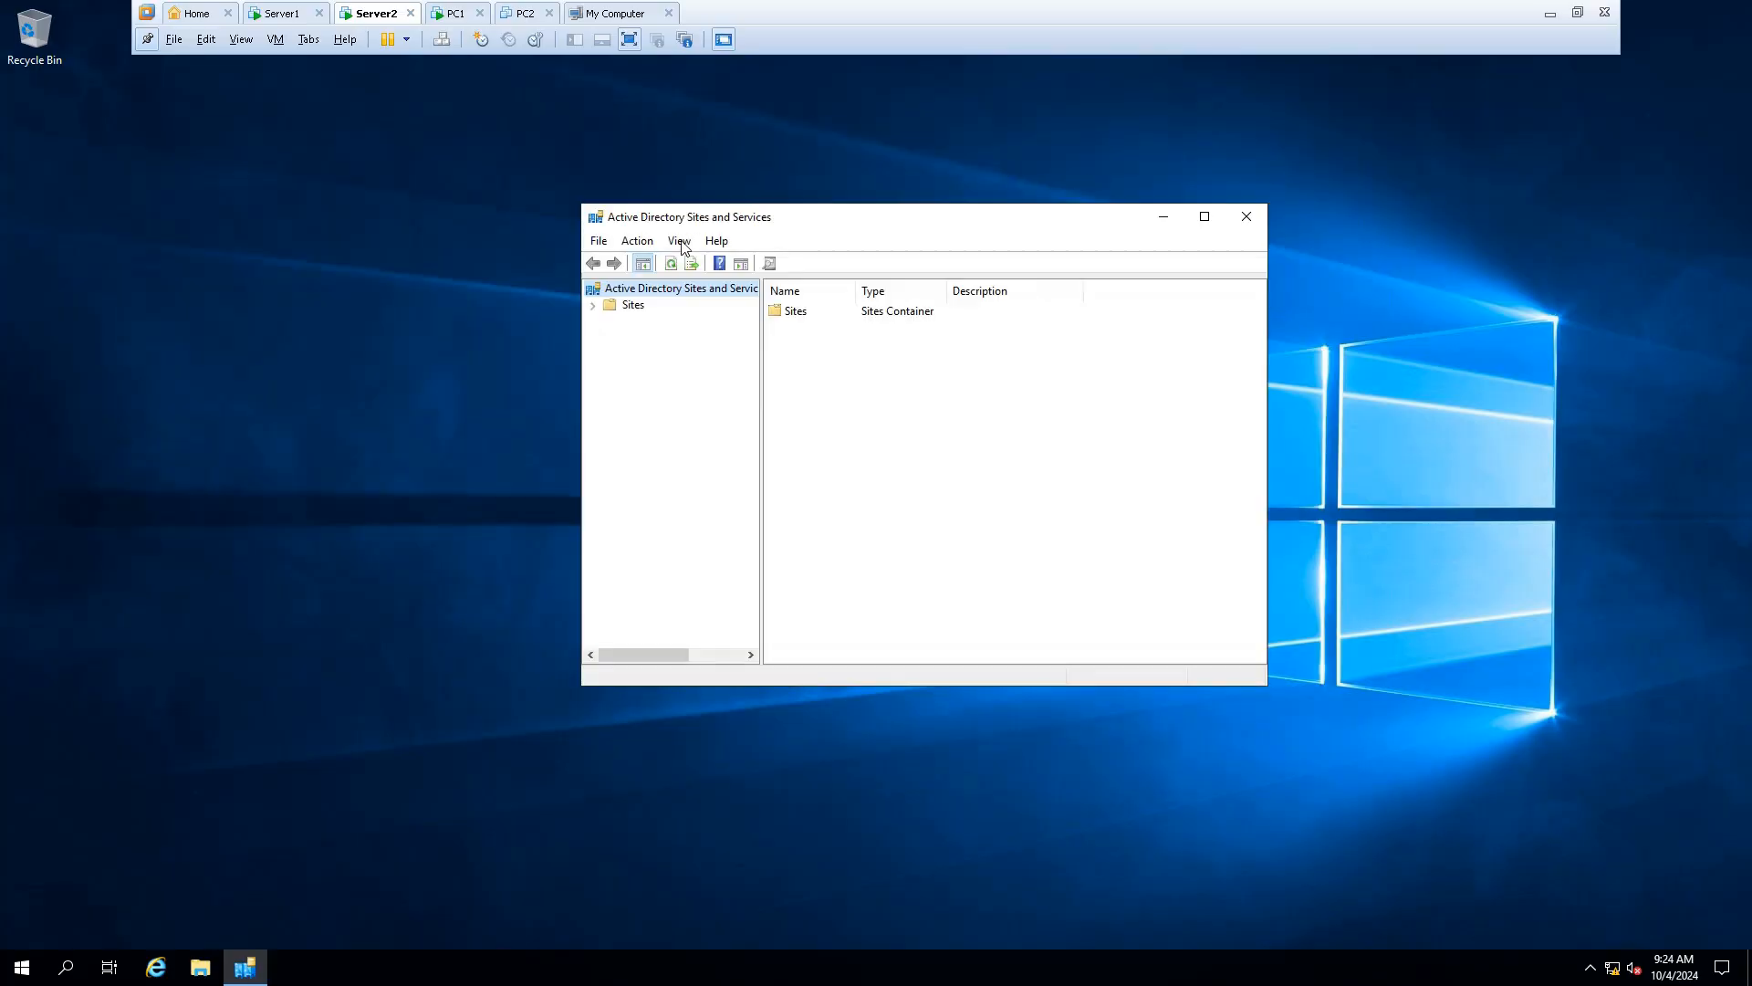
pyautogui.click(593, 307)
pyautogui.moveTo(763, 338); pyautogui.dragTo(815, 334)
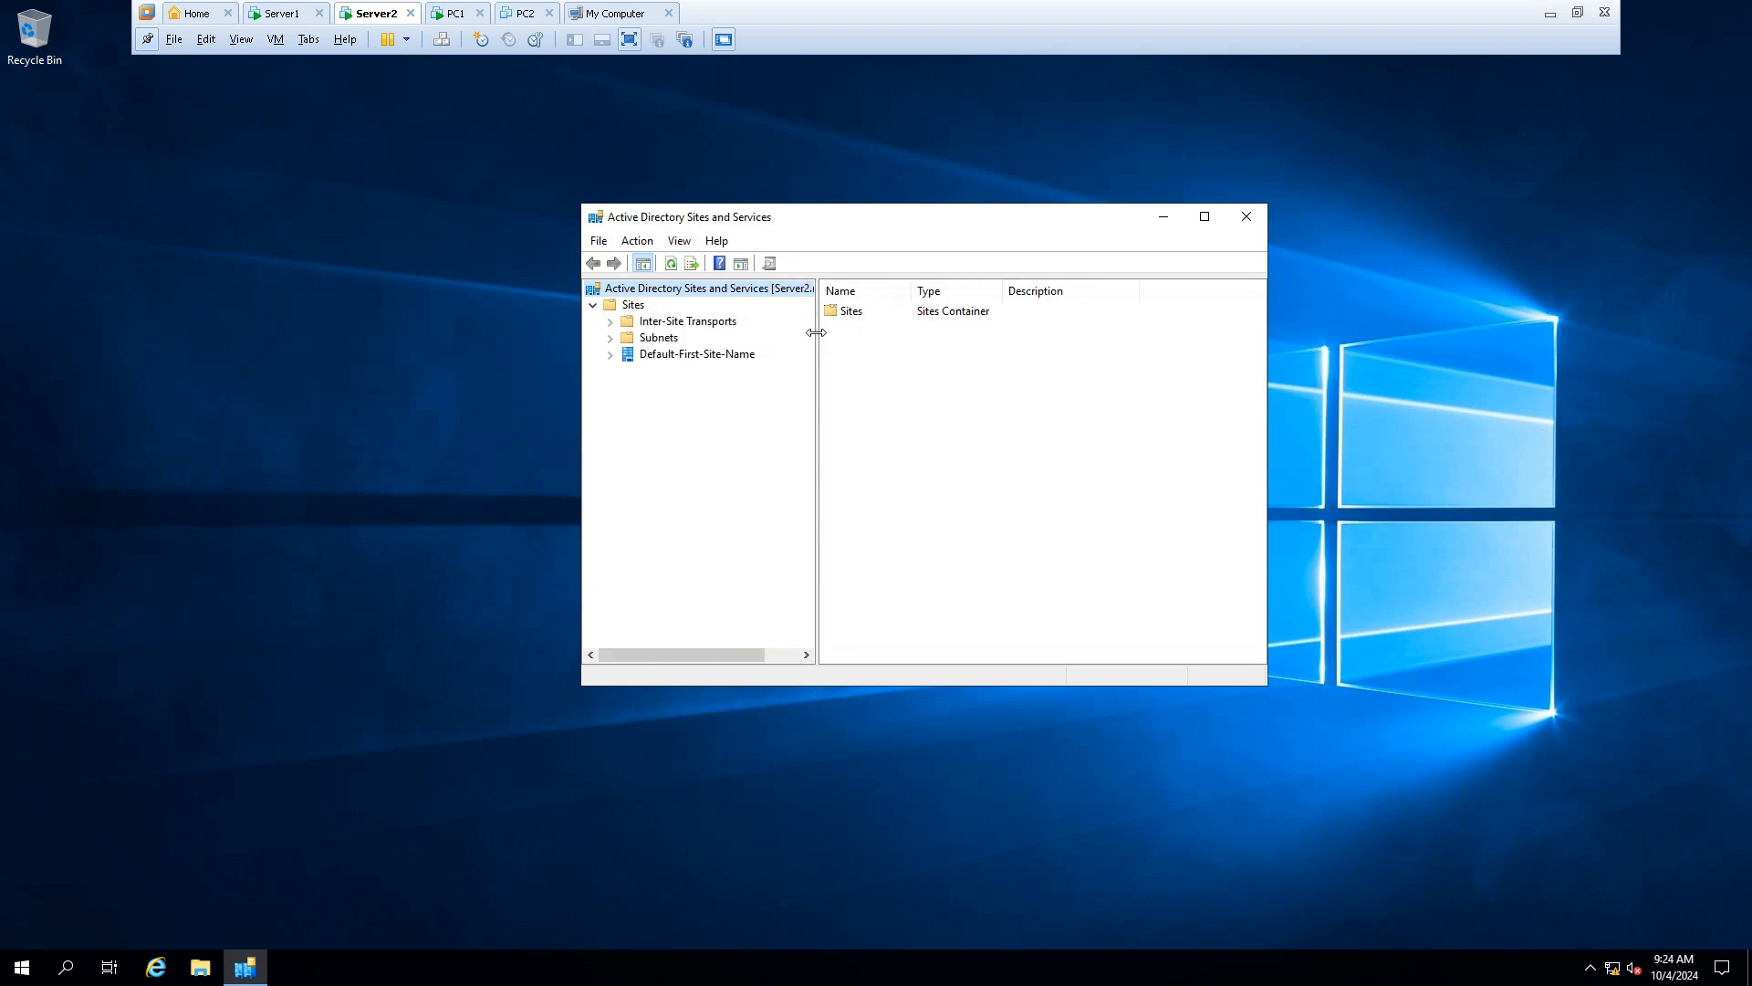
pyautogui.click(643, 358)
pyautogui.click(609, 354)
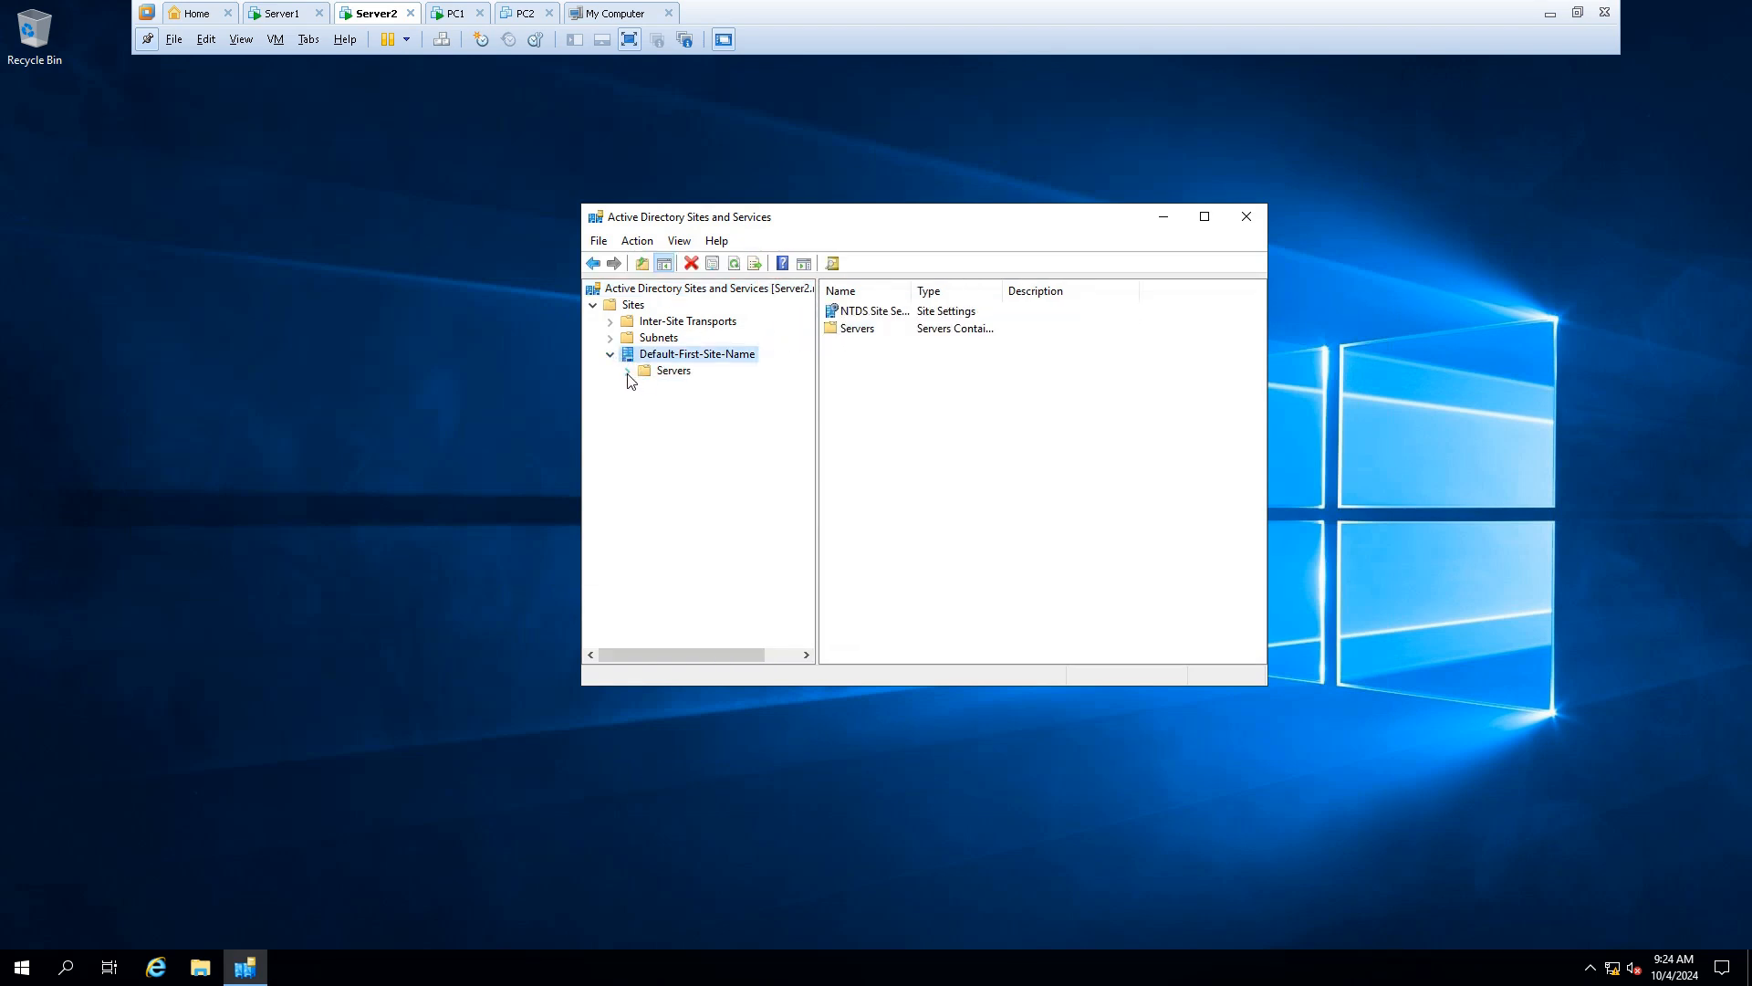
pyautogui.click(628, 372)
pyautogui.click(663, 372)
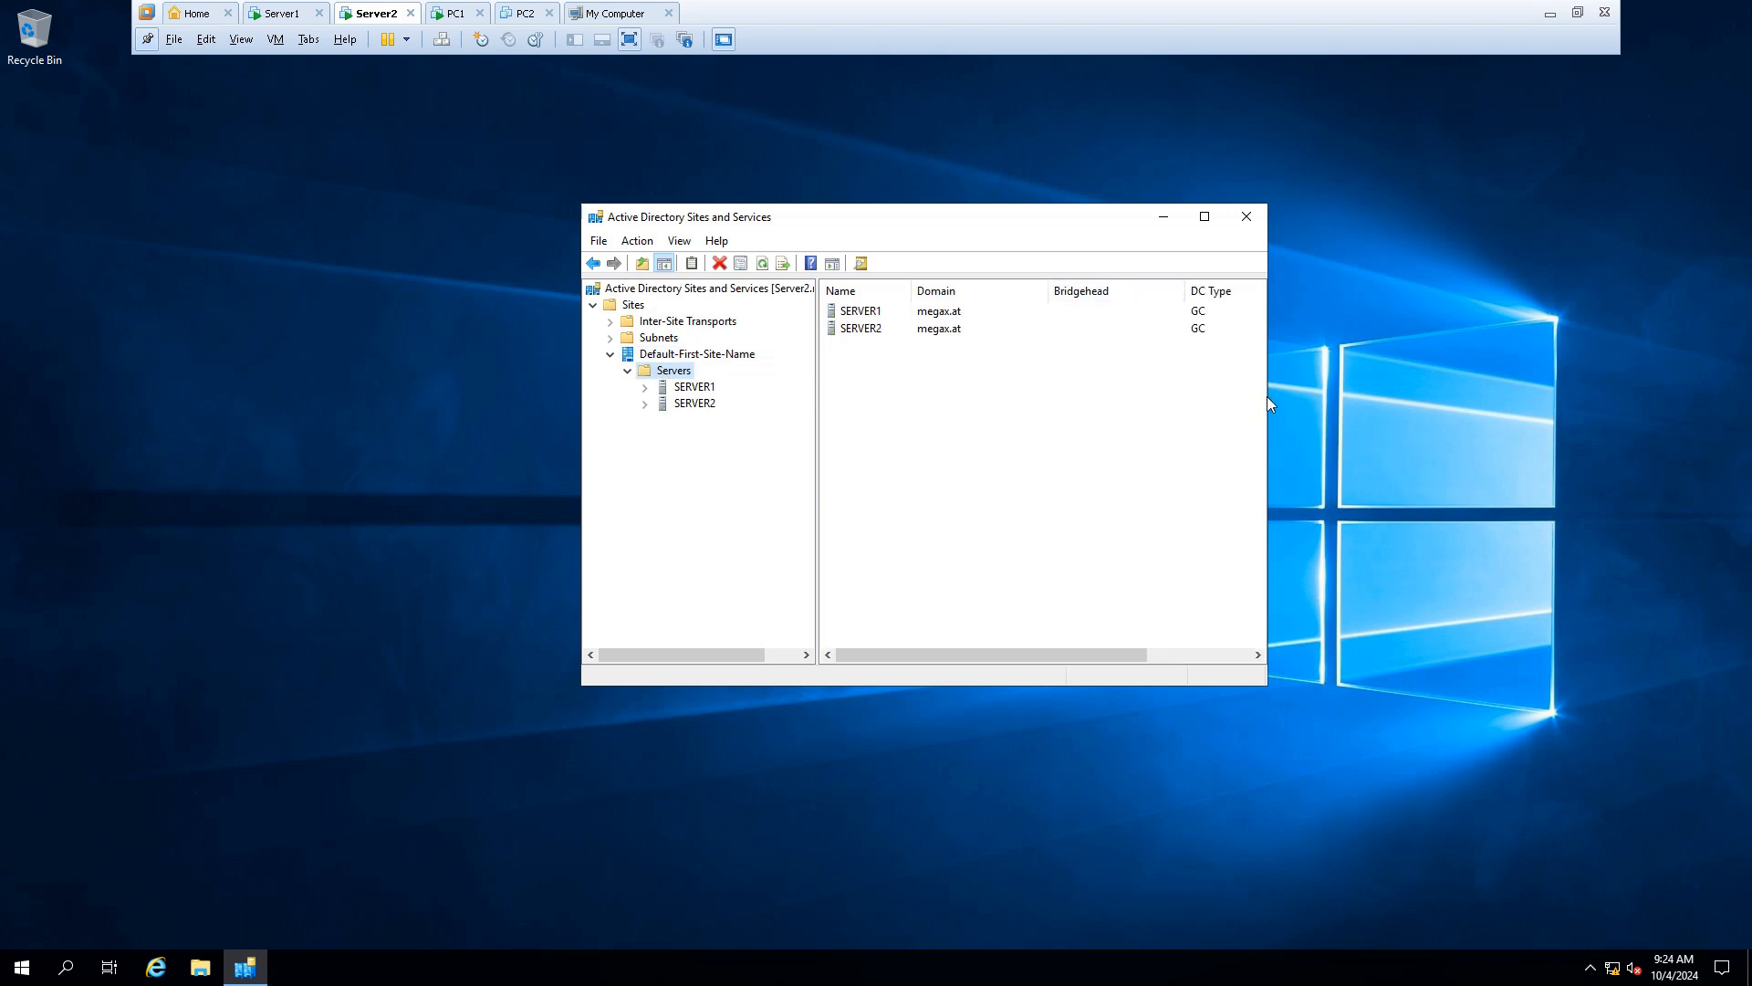
pyautogui.moveTo(1266, 396); pyautogui.dragTo(1514, 393)
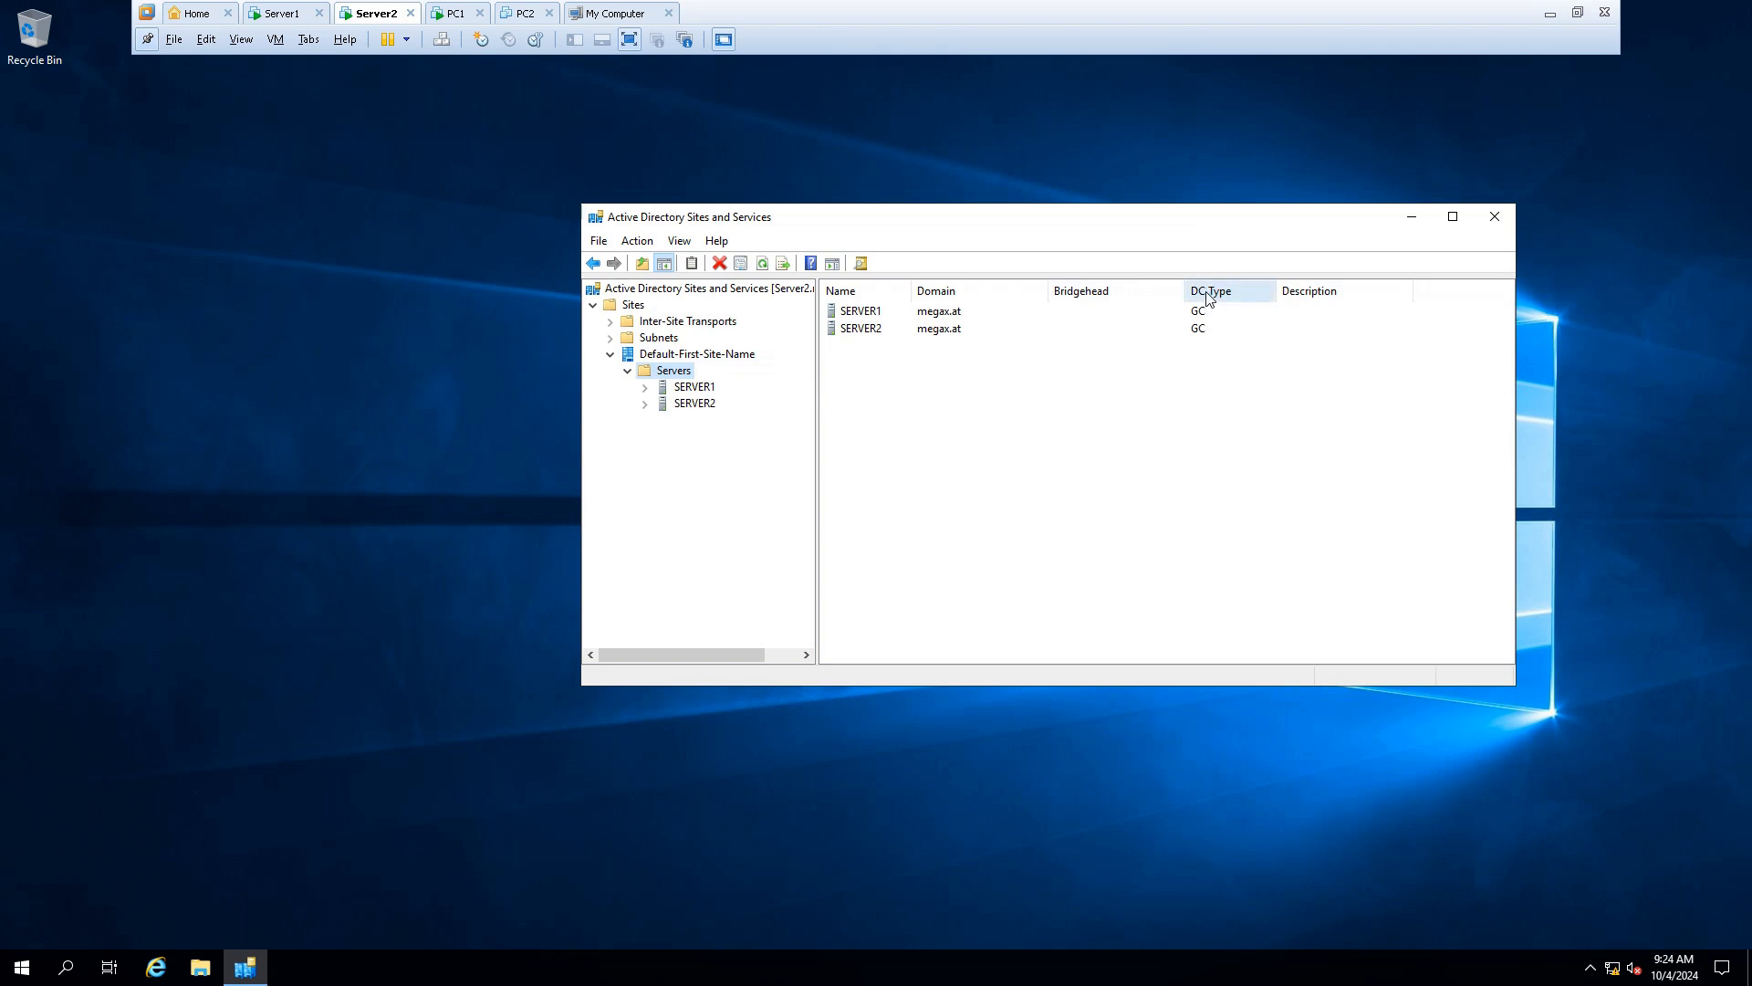
# View SERVER1's Properties on the Object tab to see its canonical name
pyautogui.click(845, 315)
pyautogui.rightClick(846, 315)
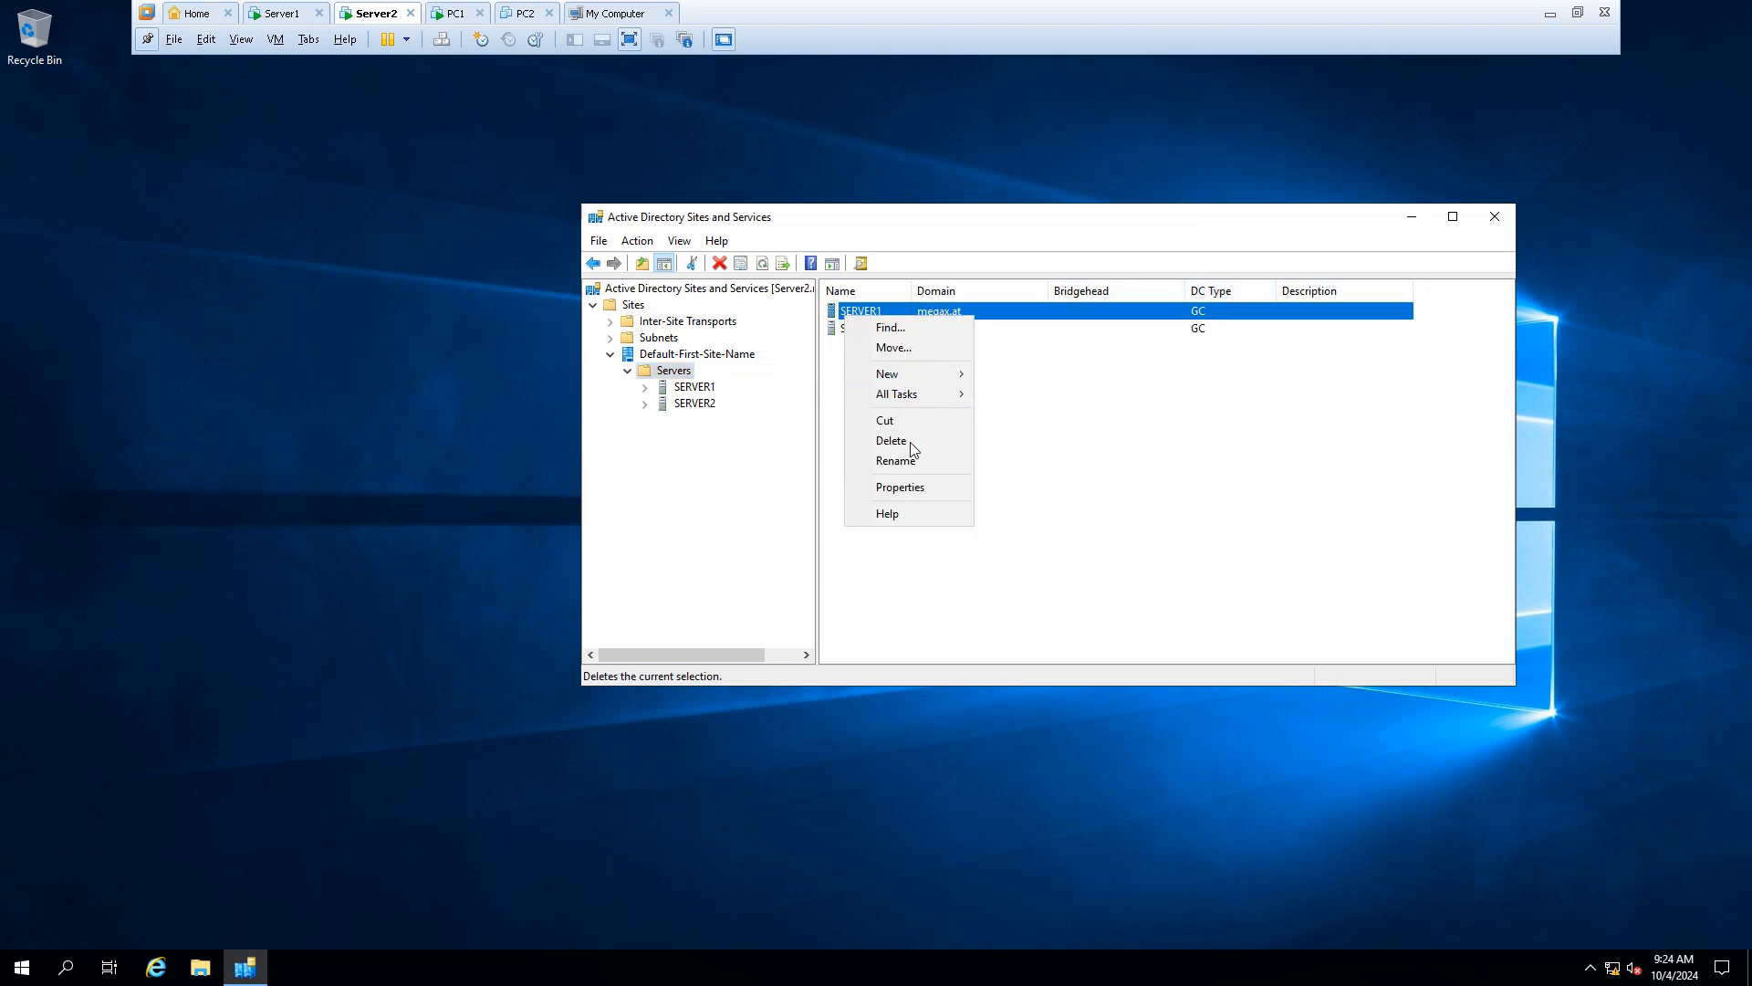
pyautogui.click(933, 491)
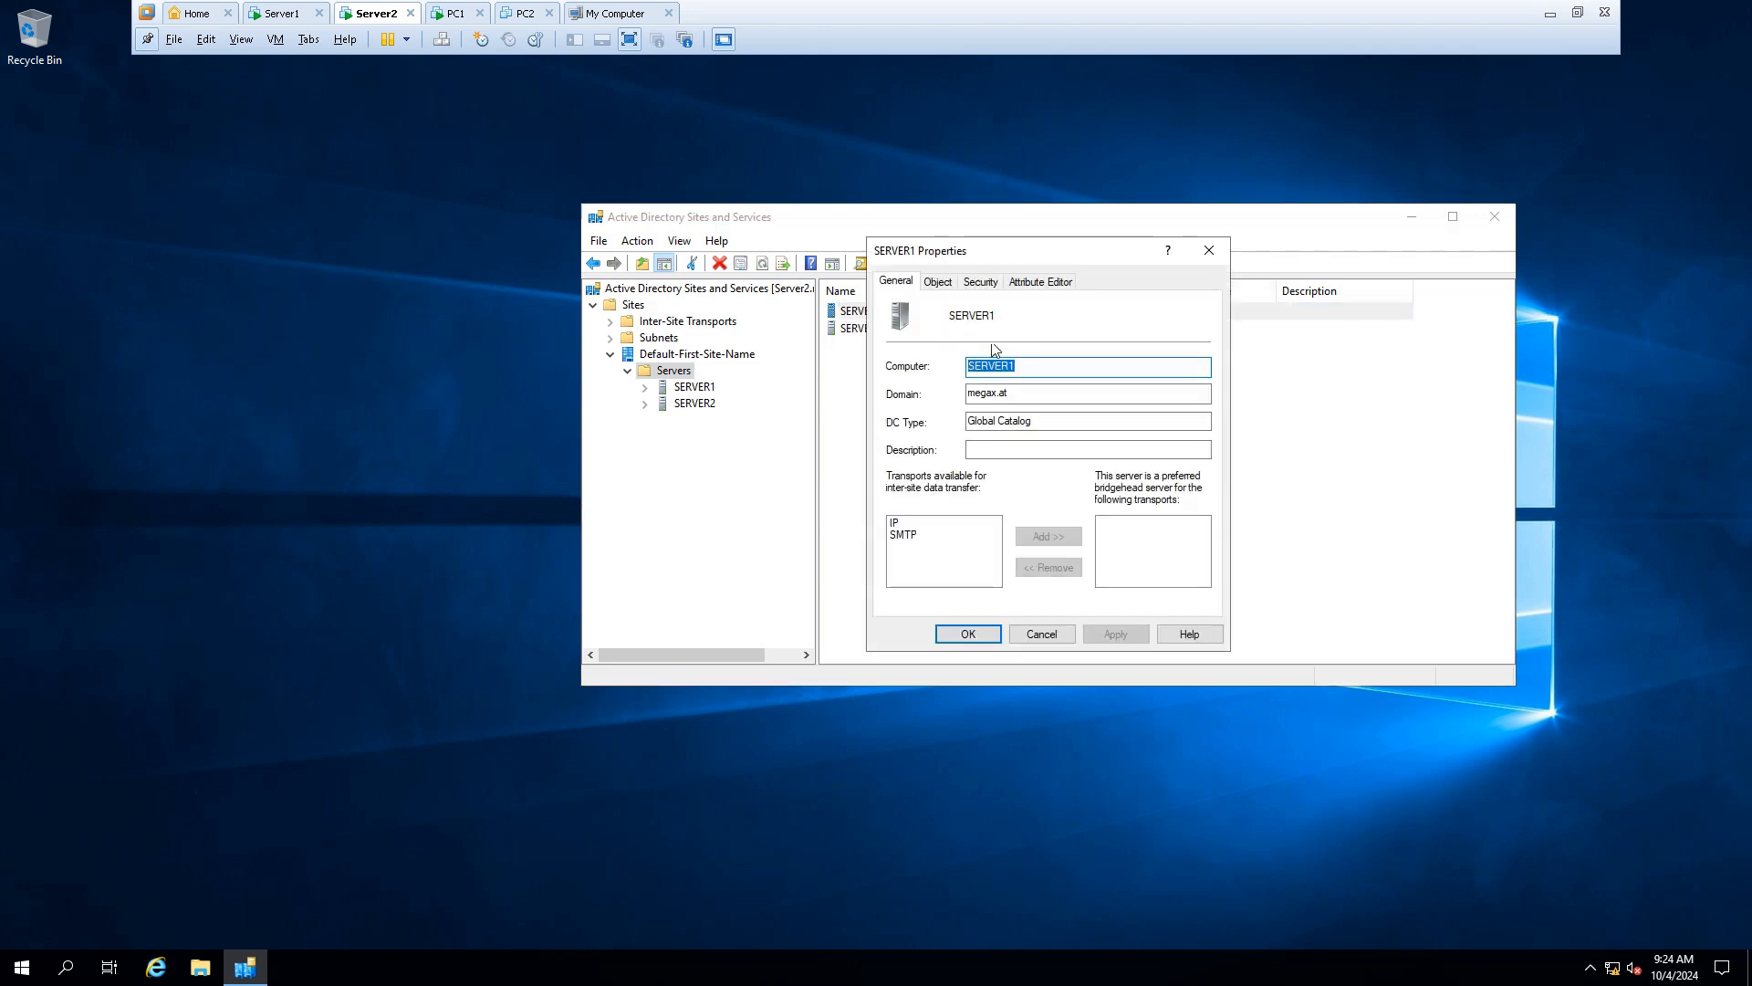
pyautogui.moveTo(1015, 256); pyautogui.dragTo(1003, 375)
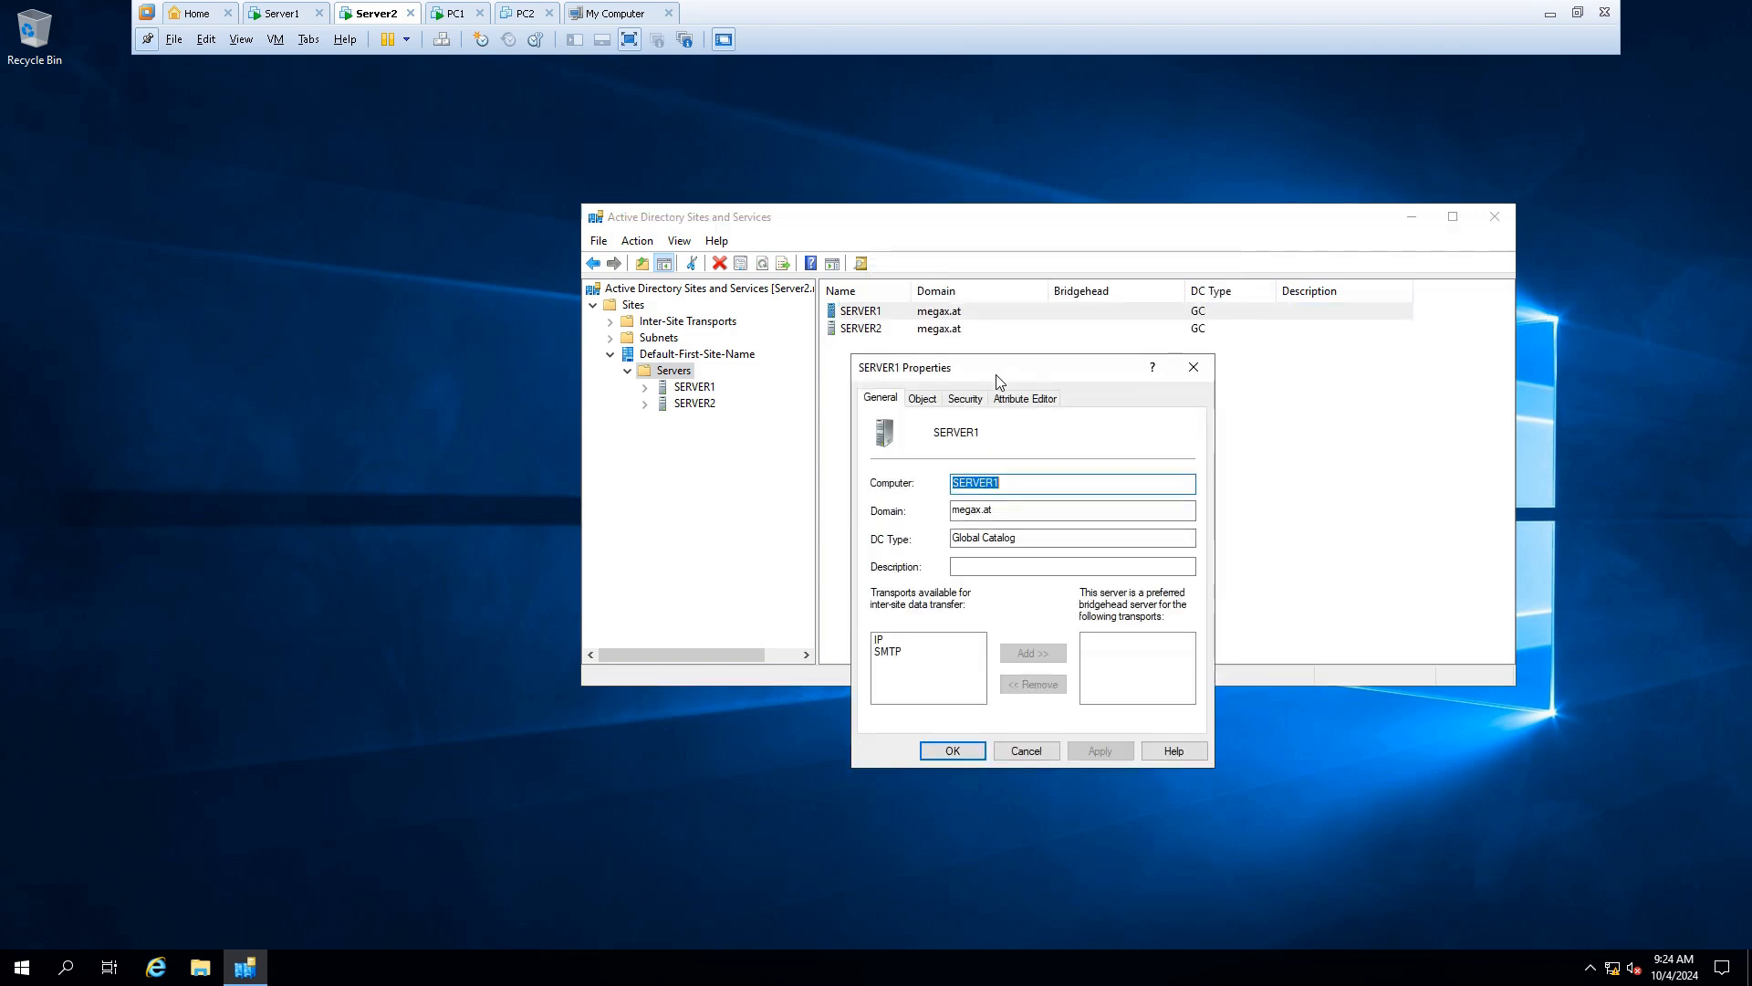
pyautogui.click(922, 398)
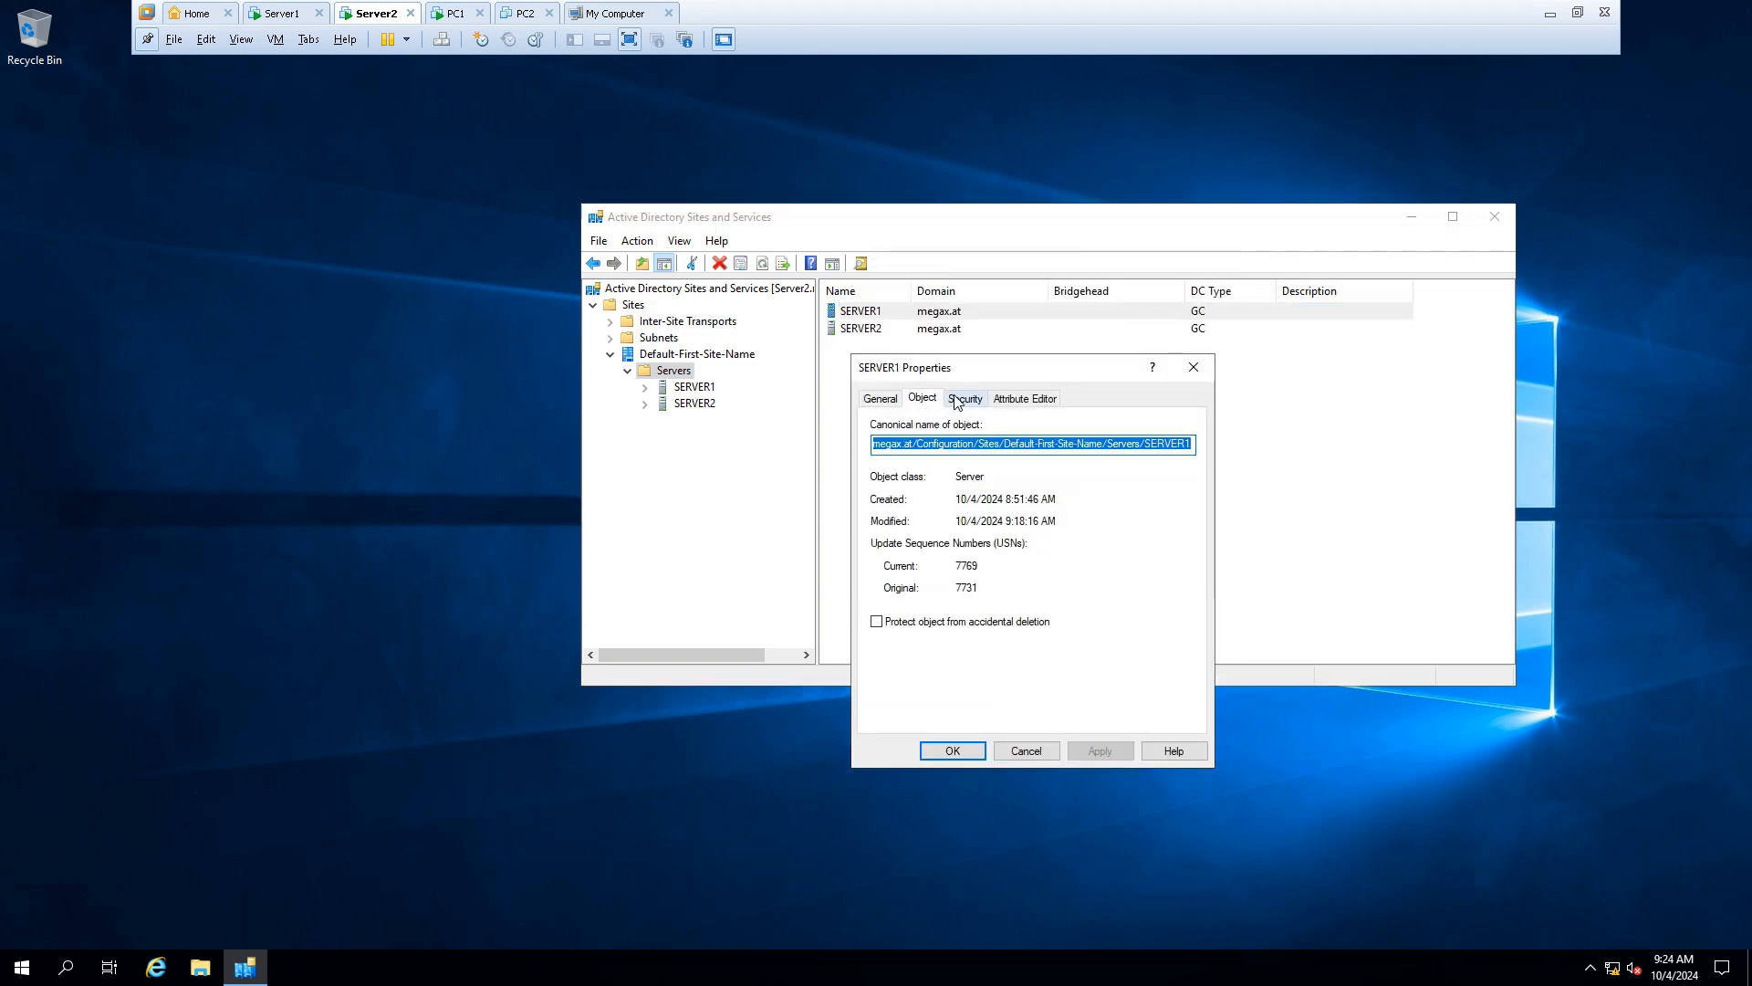